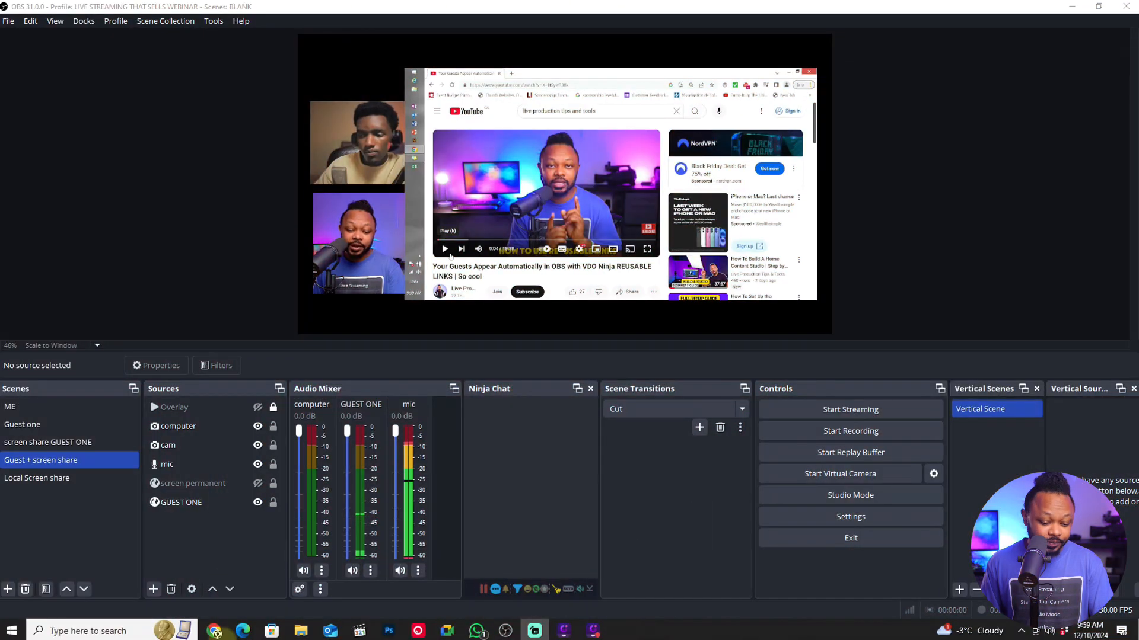
Switch to Chrome and look over the Voicemeeter Banana page with its virtual audio mixer and equalizer images.
left_click(216, 631)
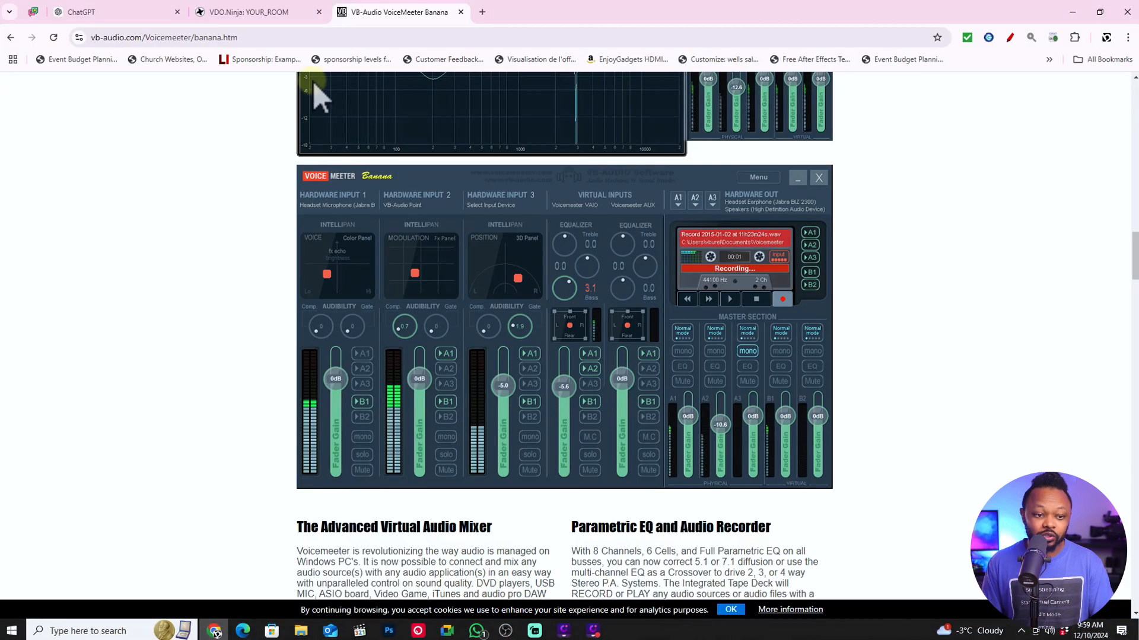
scroll(311, 80, "up", 7)
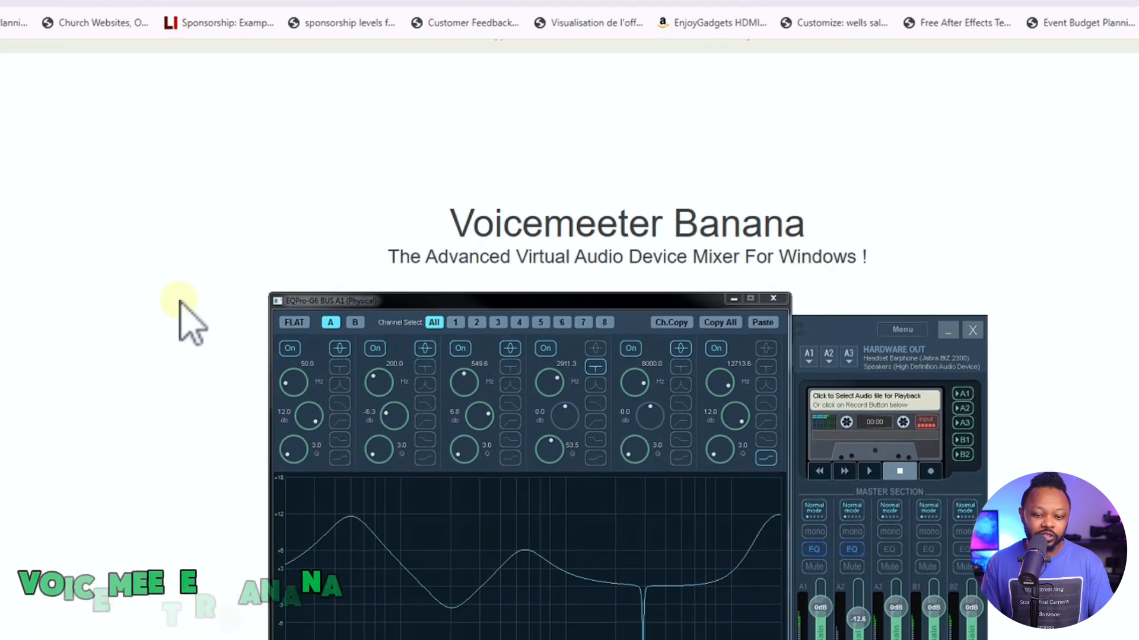
scroll(179, 302, "down", 4)
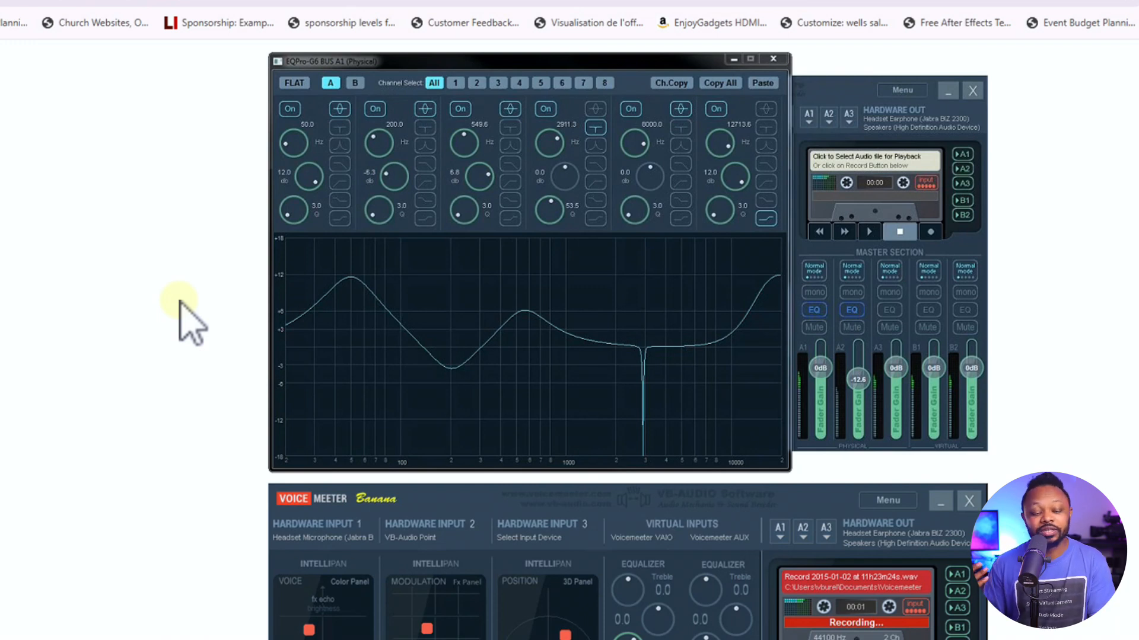
scroll(179, 301, "up", 1)
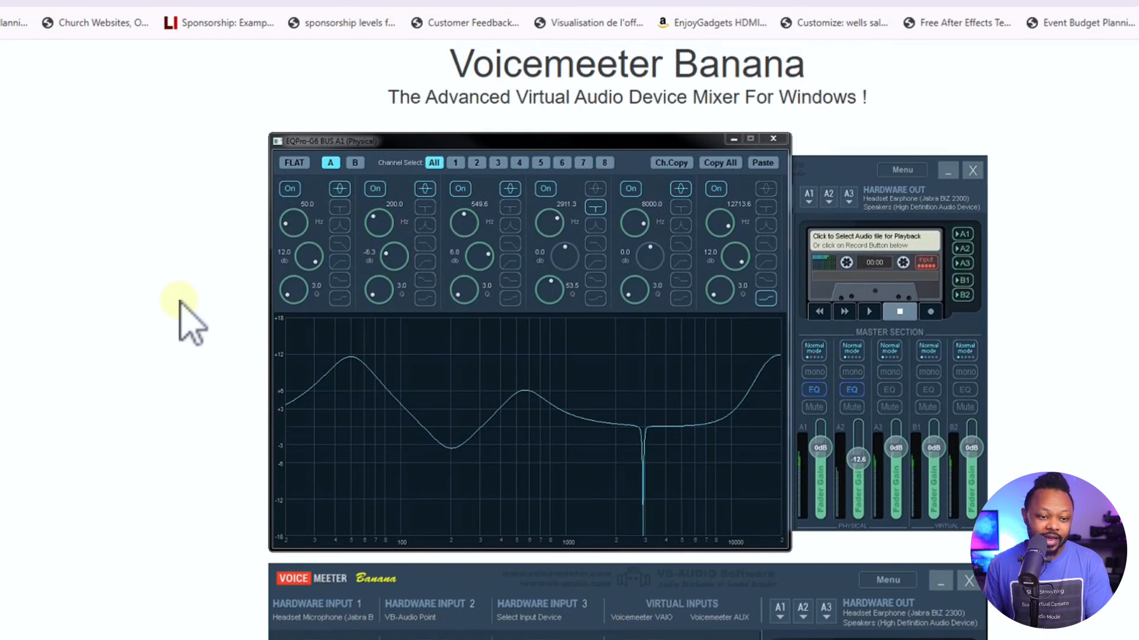
scroll(180, 303, "up", 2)
scroll(180, 303, "down", 1)
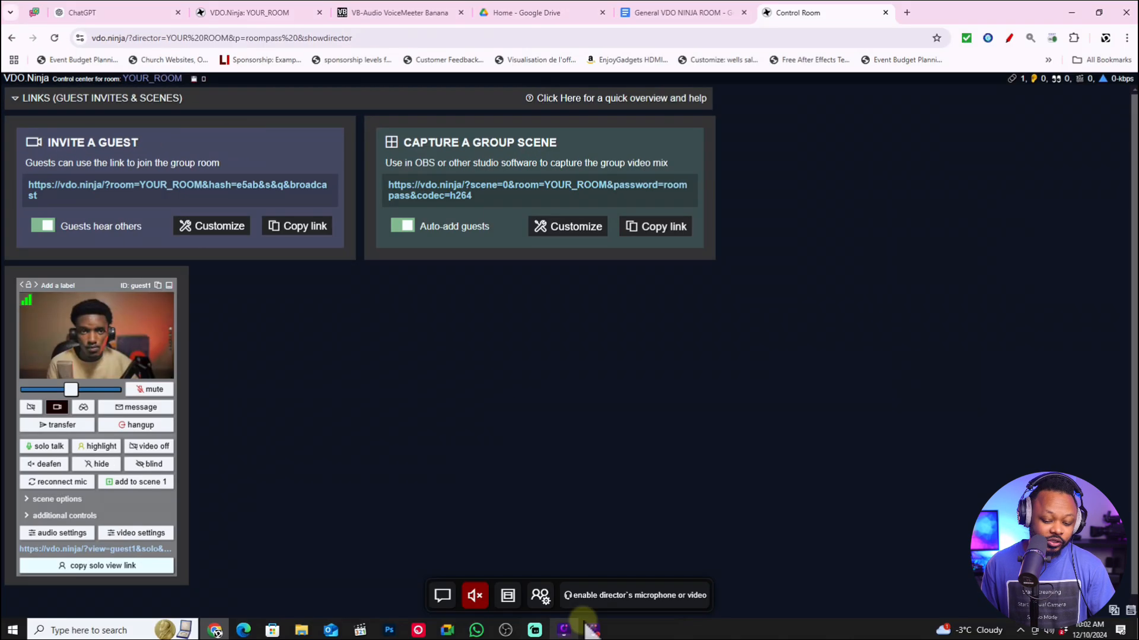
Switch to OBS and review the existing scenes, including Guest one, ME and Guest + screen share.
left_click(507, 632)
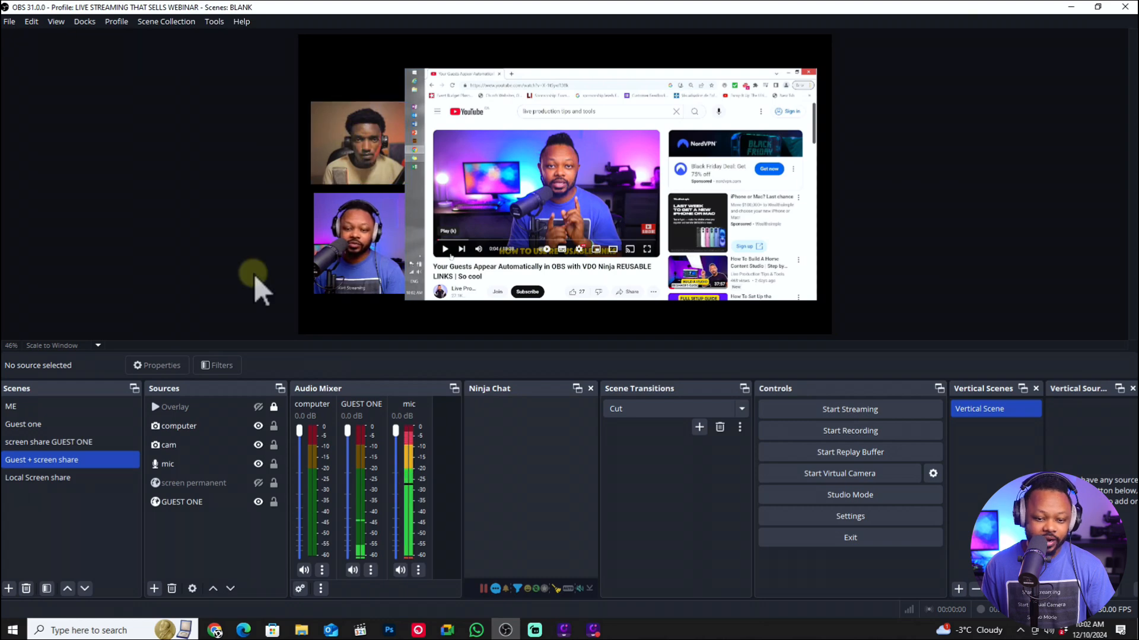
left_click(27, 424)
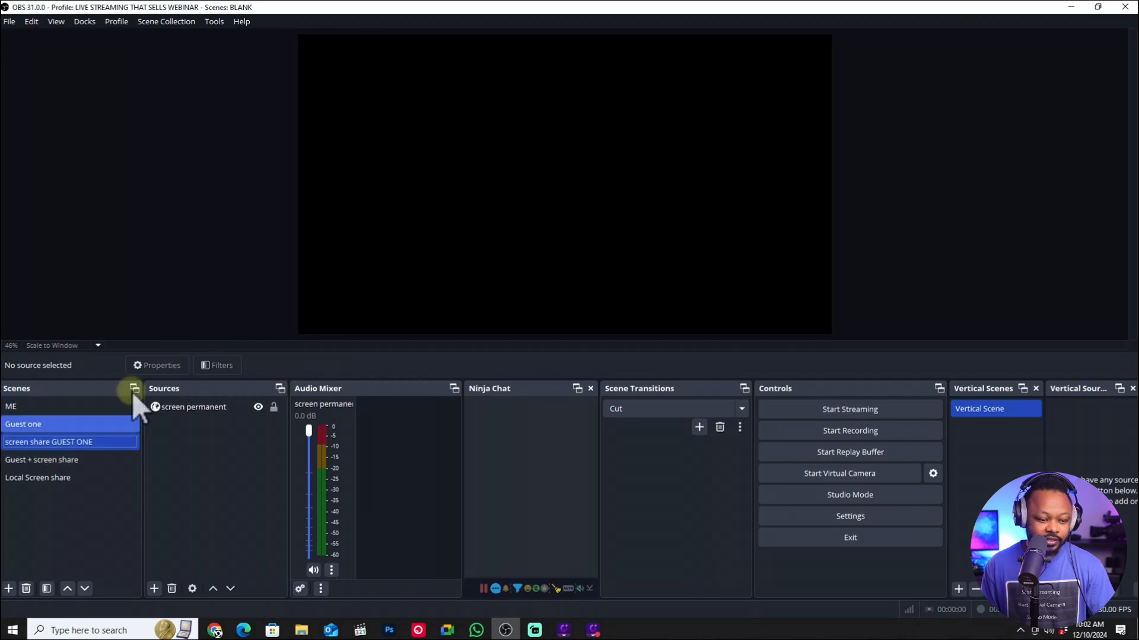
left_click(62, 461)
left_click(368, 137)
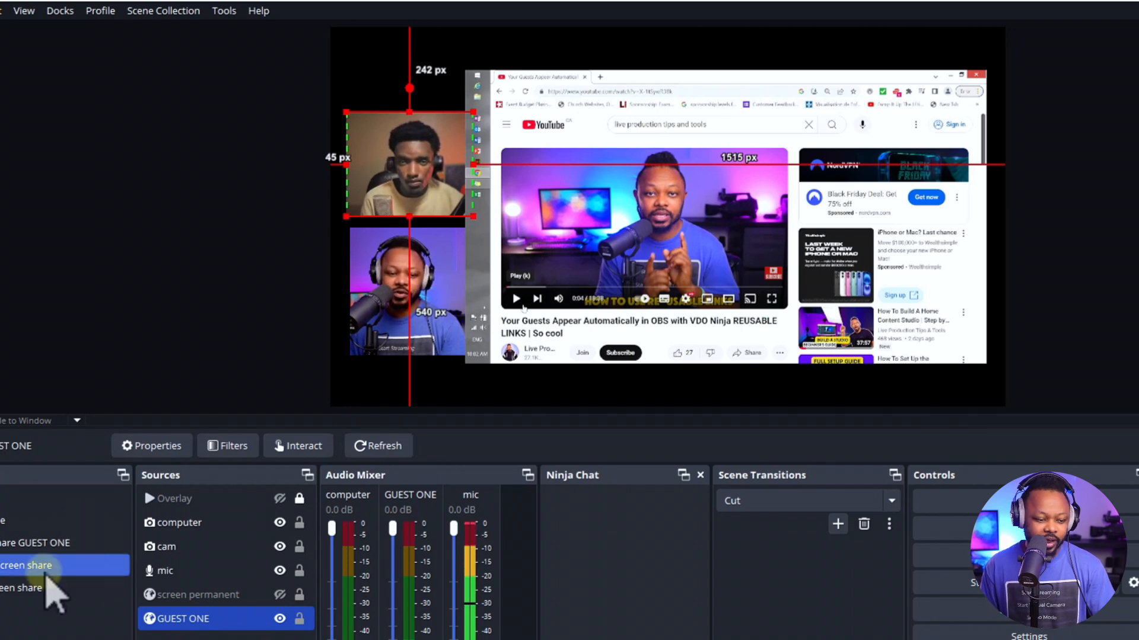
left_click(29, 499)
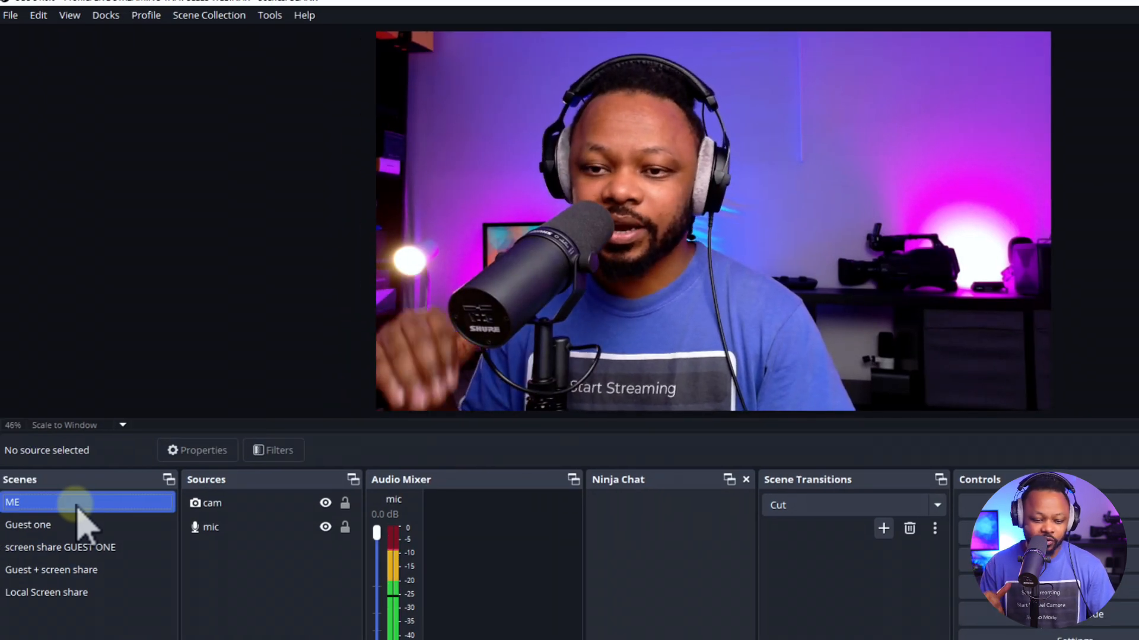
left_click(89, 571)
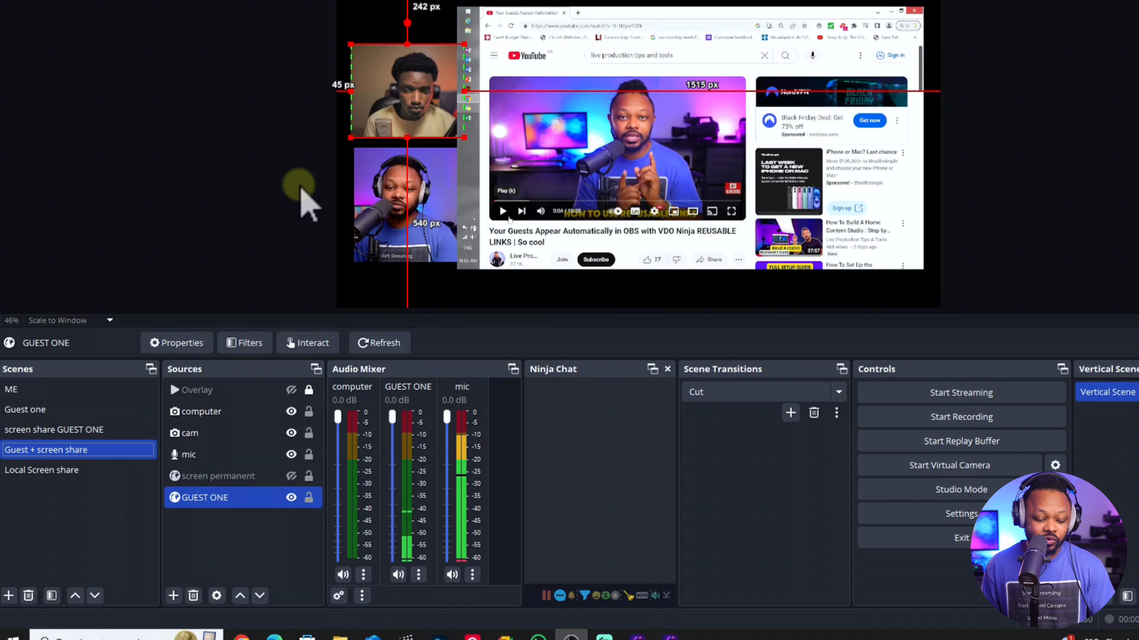
Add a new scene named "Reaction video scene".
left_click(9, 595)
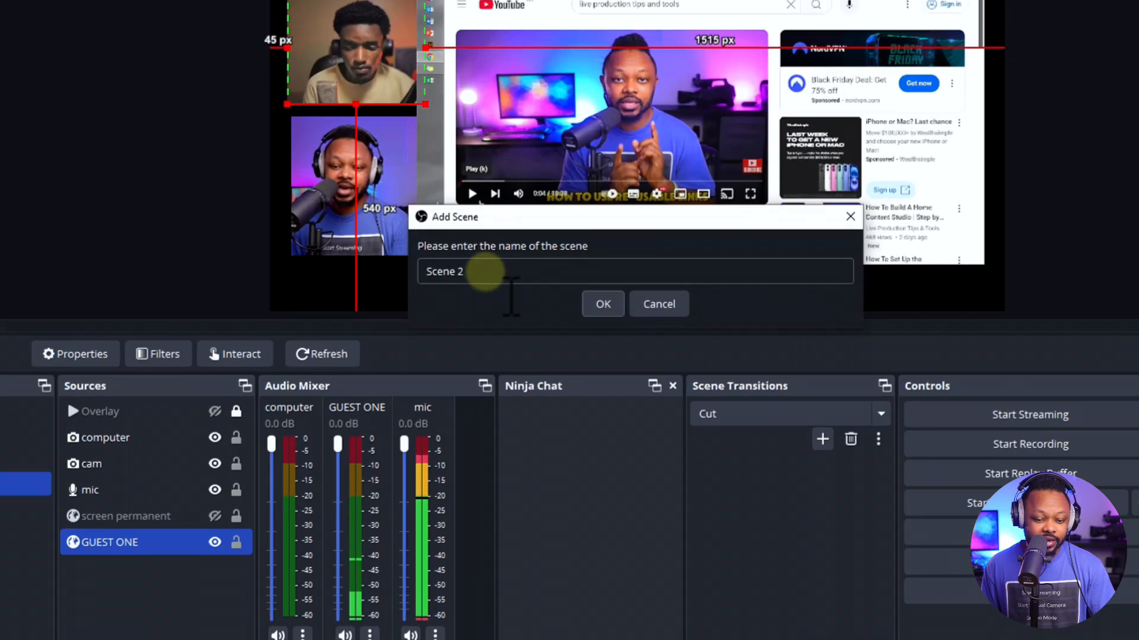
left_click_drag(510, 274, 462, 277)
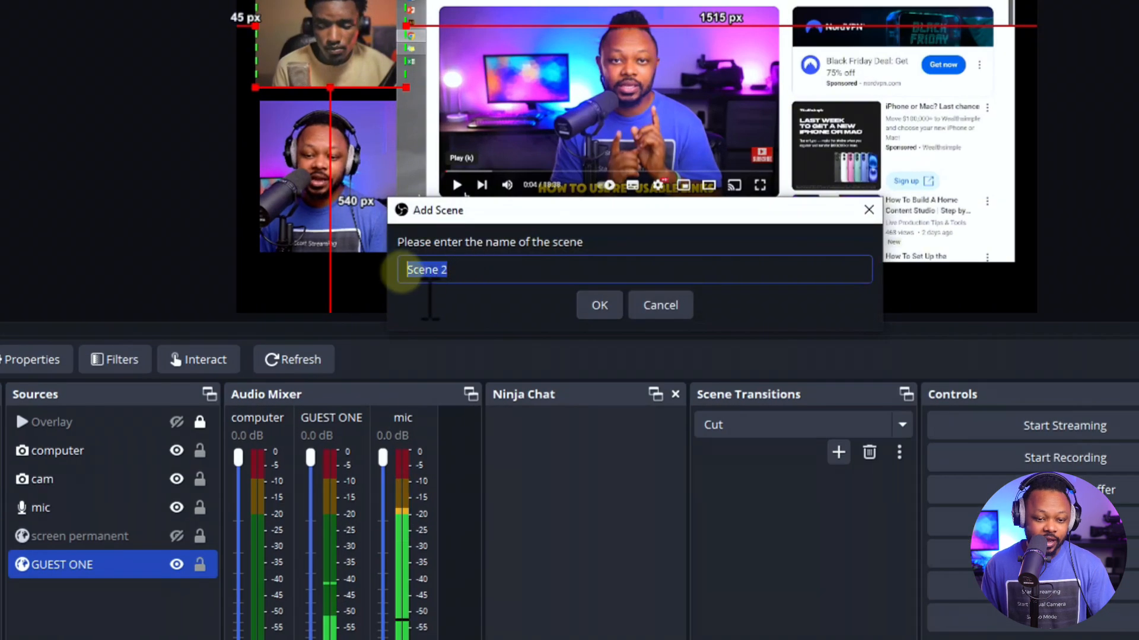
type("S")
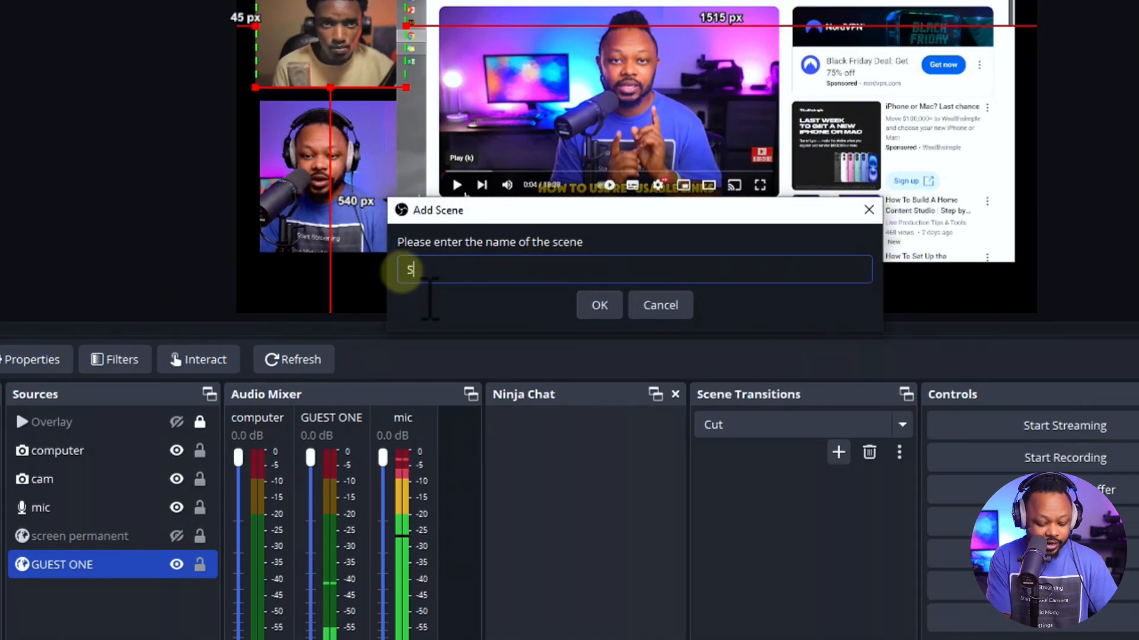
type("creen ")
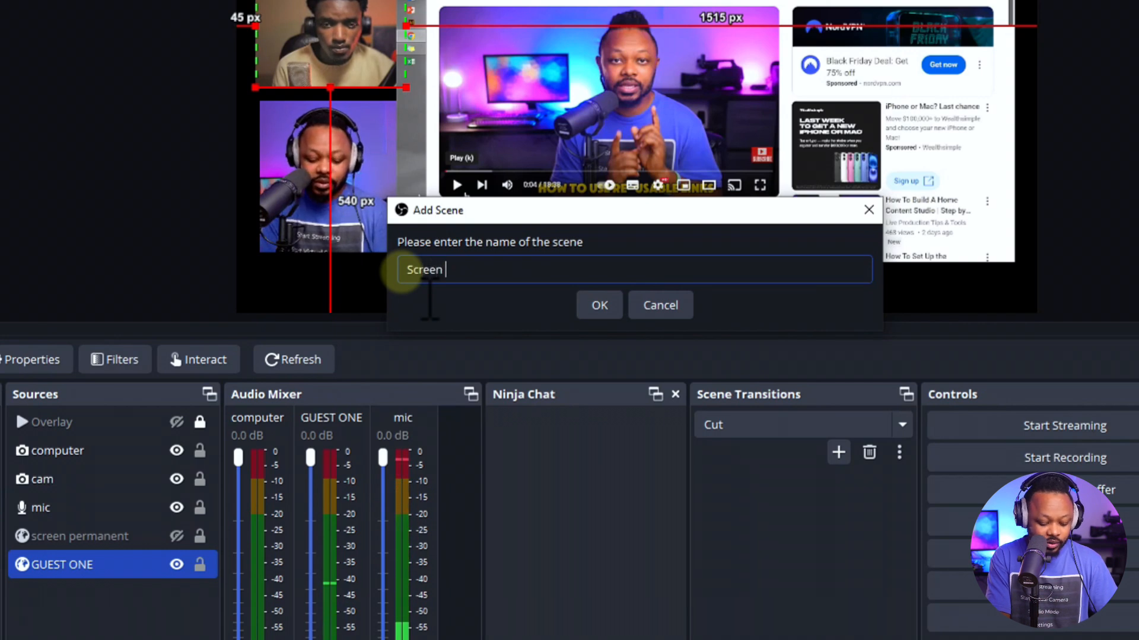
type("share +")
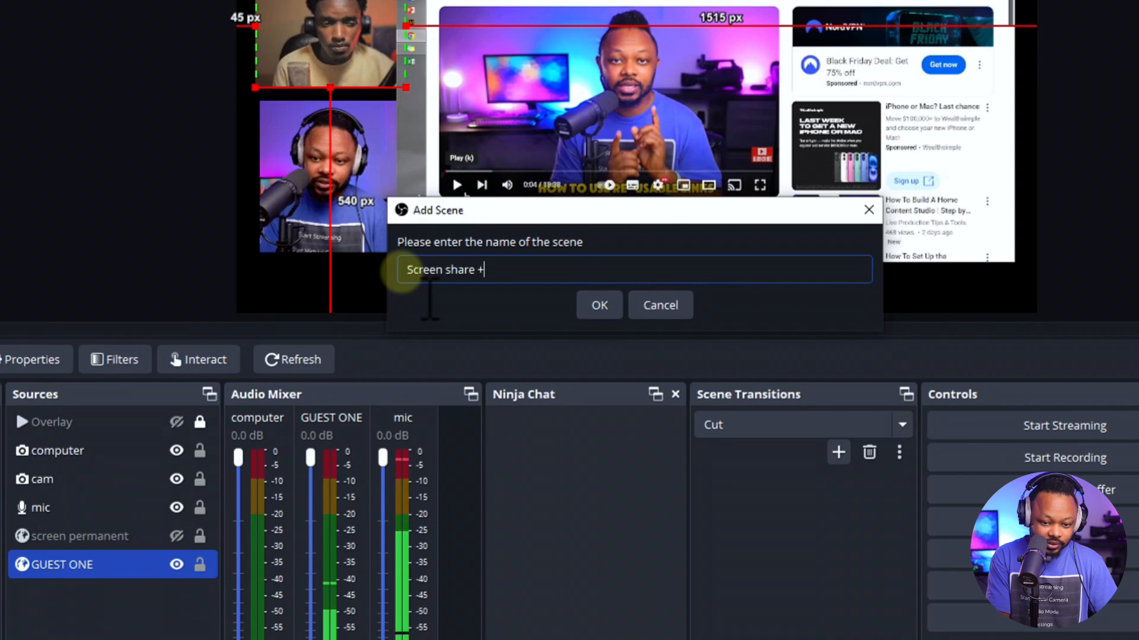
type(" Guest")
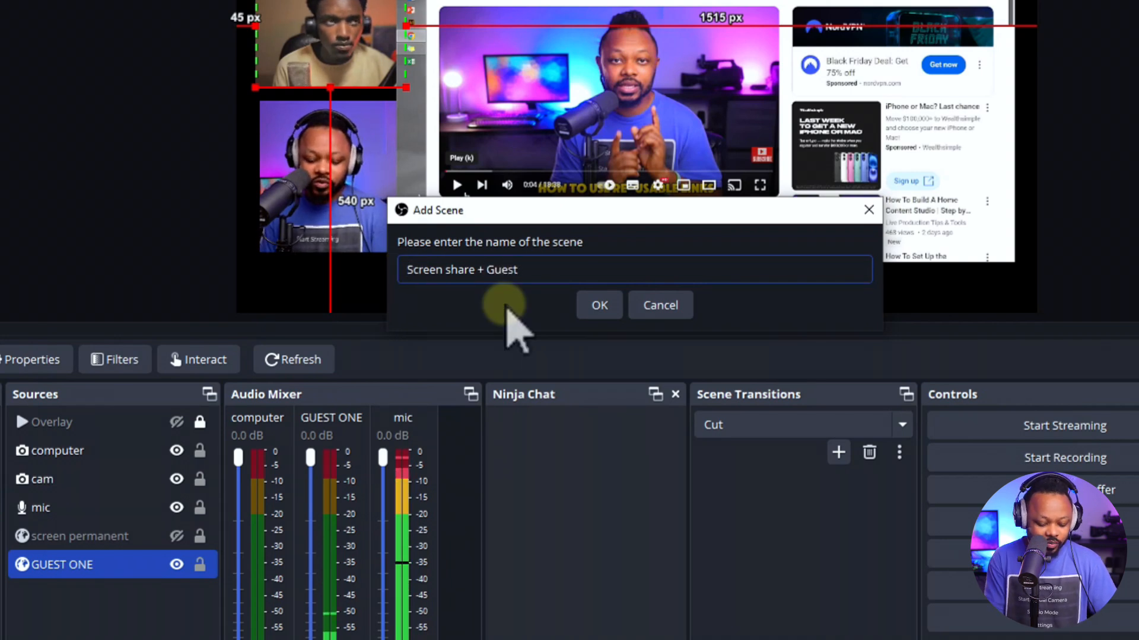
type("Reaction")
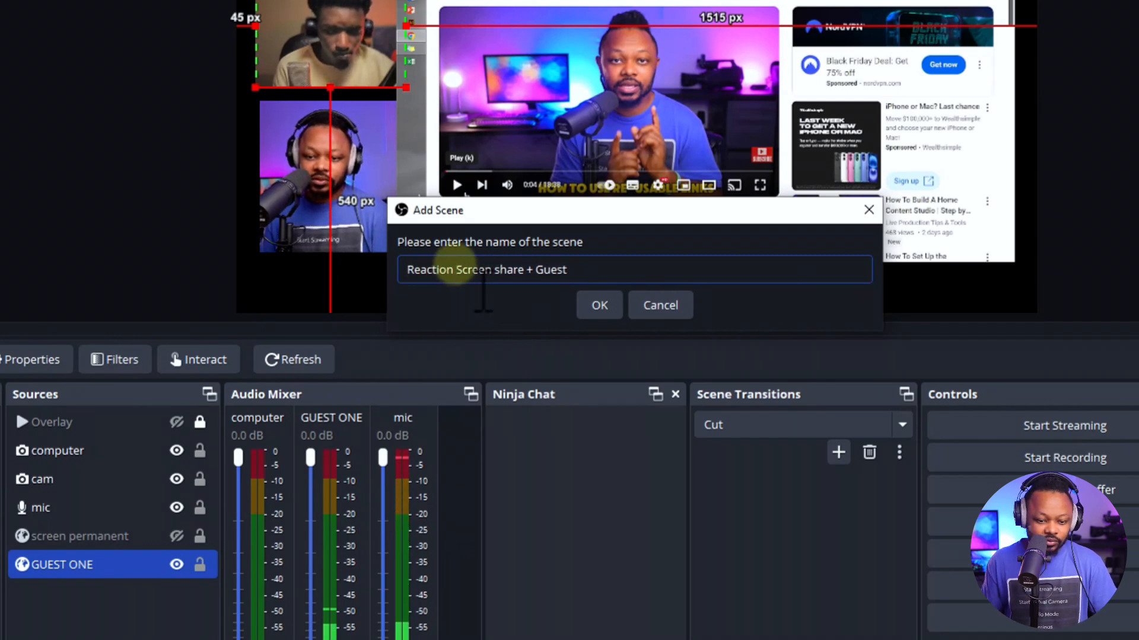
left_click_drag(452, 272, 646, 277)
type("video")
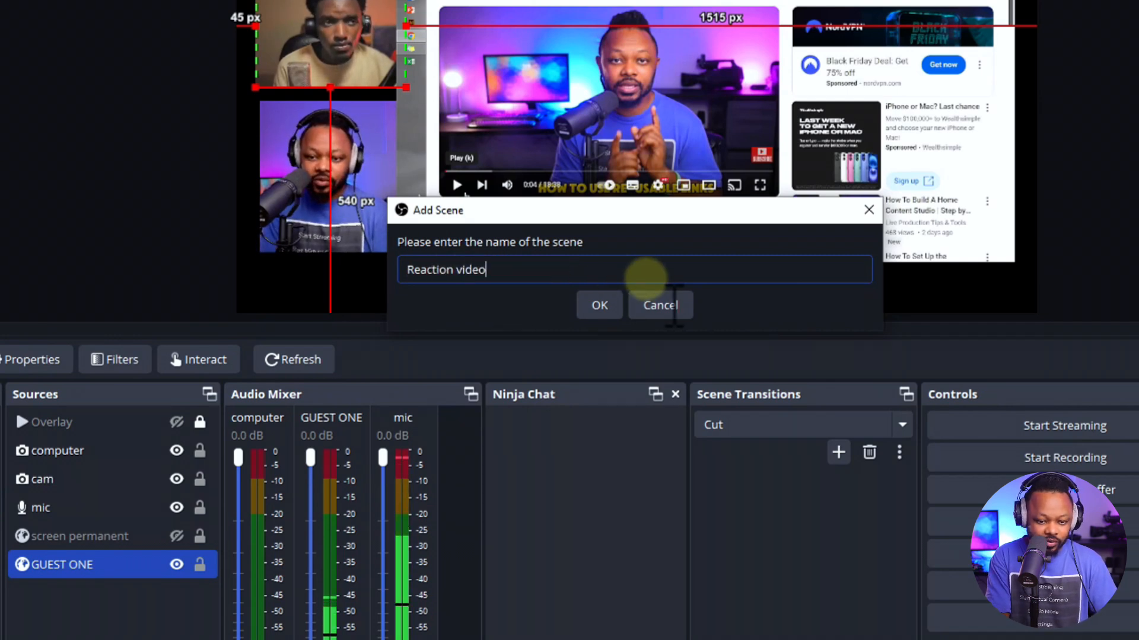
type(" scene")
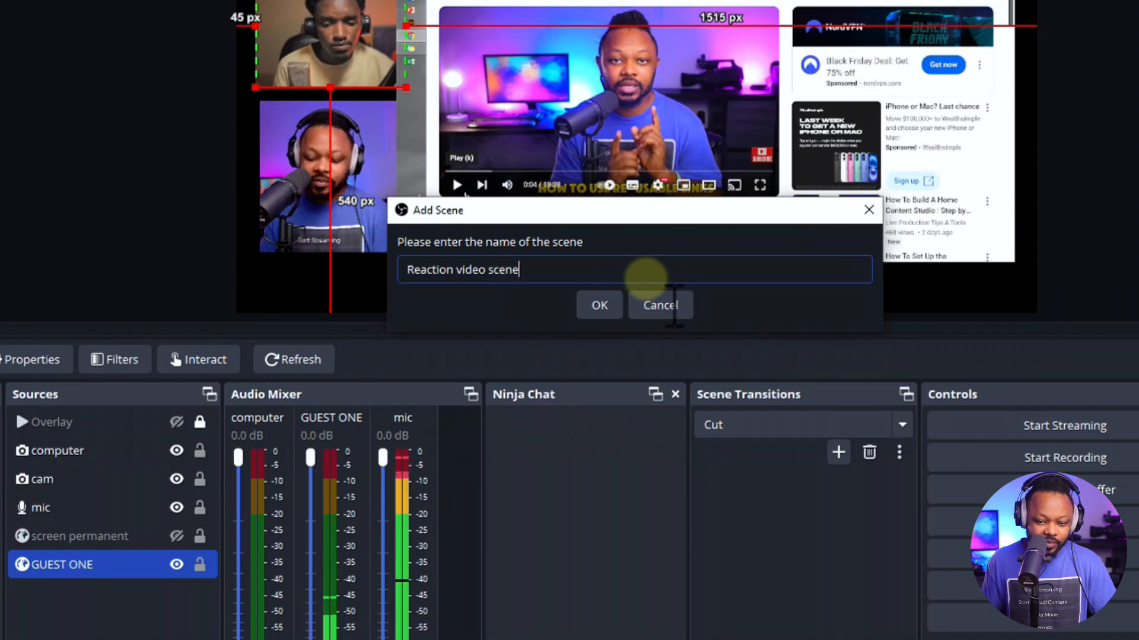
left_click(598, 305)
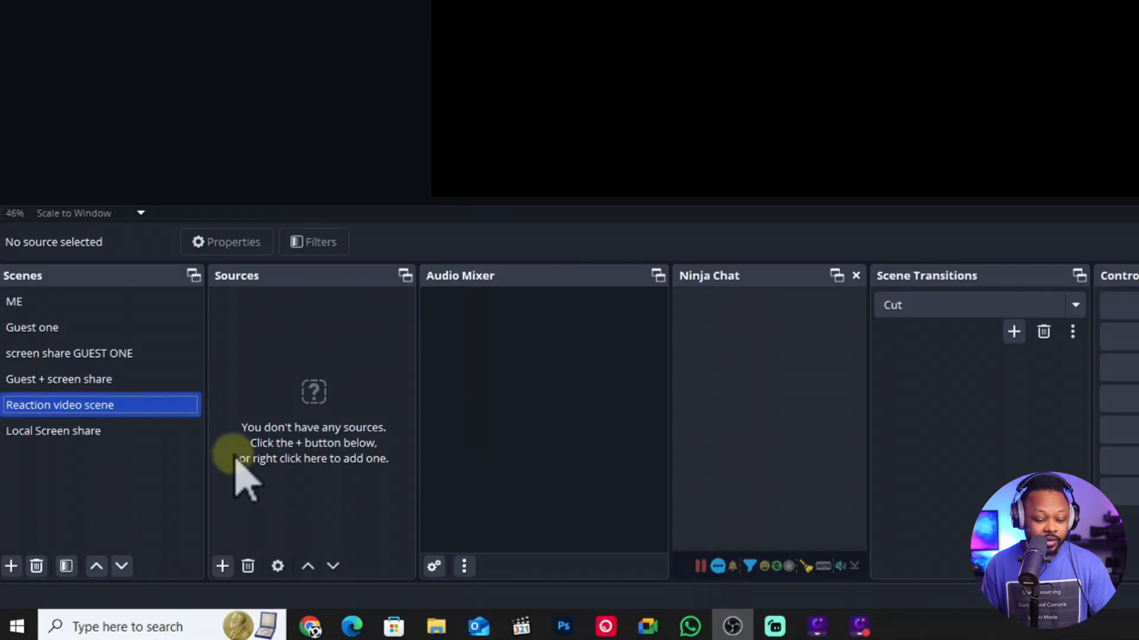
Add the existing "cam" video capture device as a source in the Reaction video scene.
left_click(224, 567)
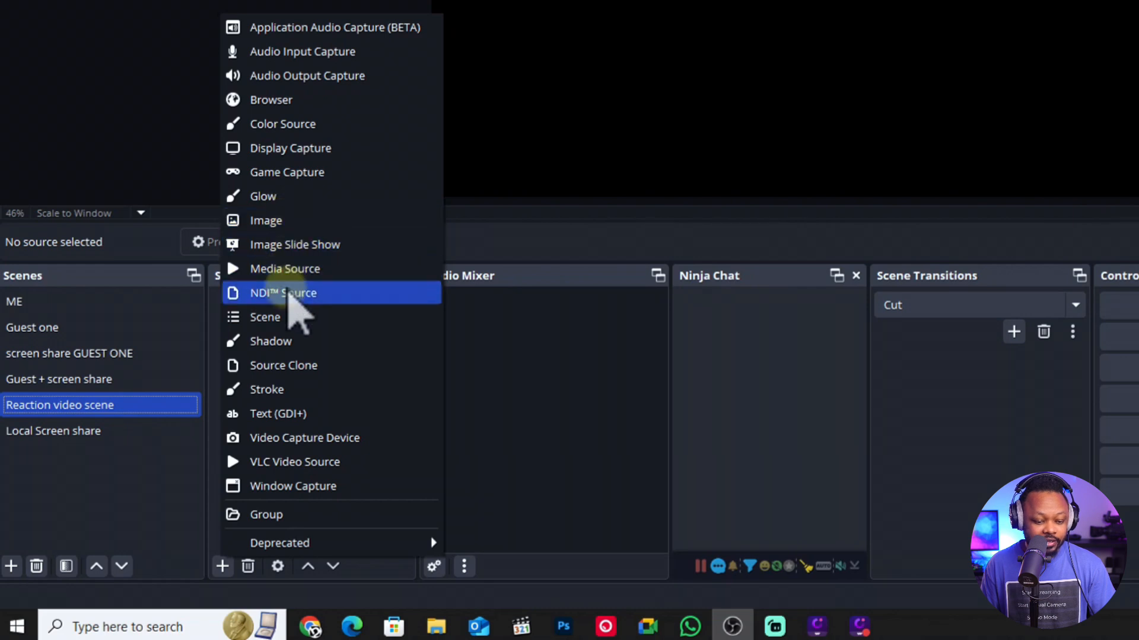
left_click(290, 437)
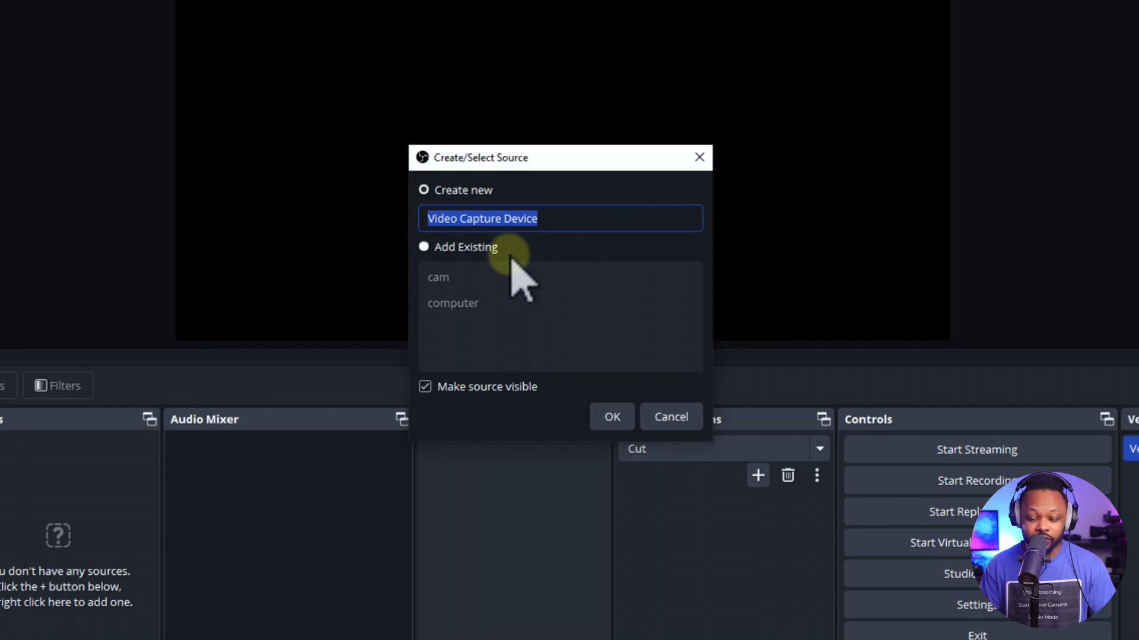
left_click(425, 248)
left_click(437, 278)
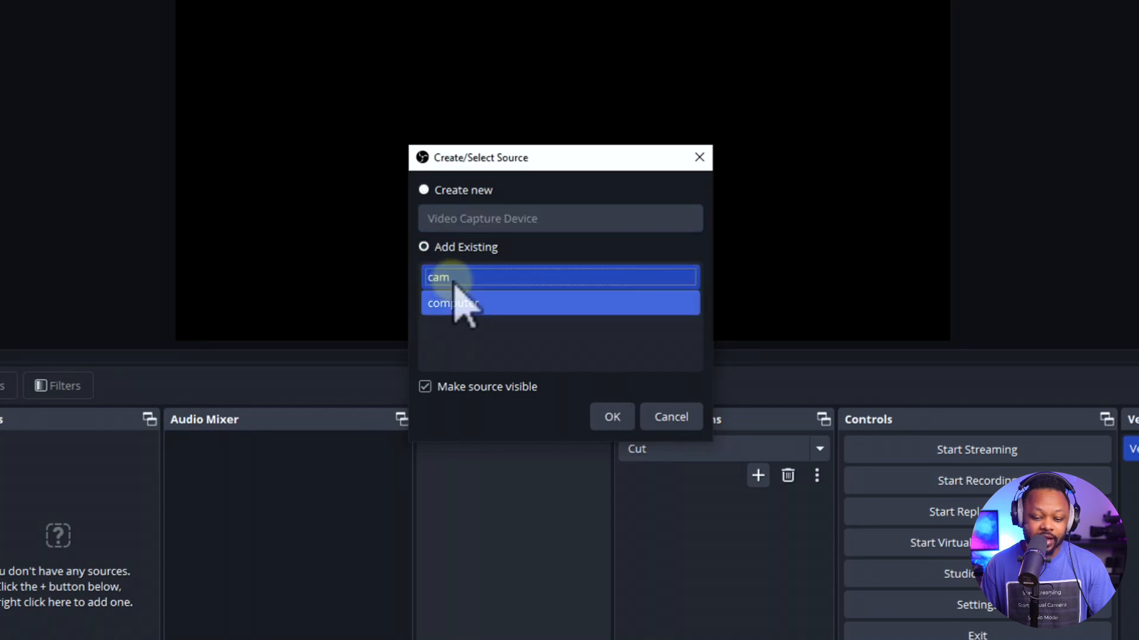
left_click(614, 418)
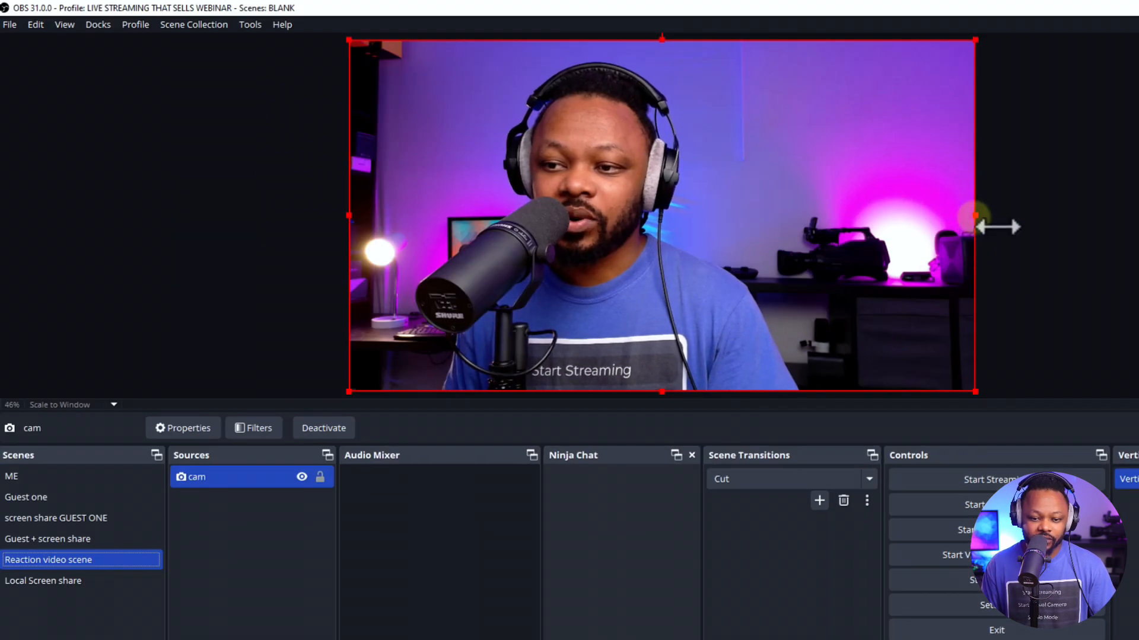
Shrink the cam source to about 564 px wide and crop its left and right sides.
left_click_drag(973, 219, 529, 127)
key("alt")
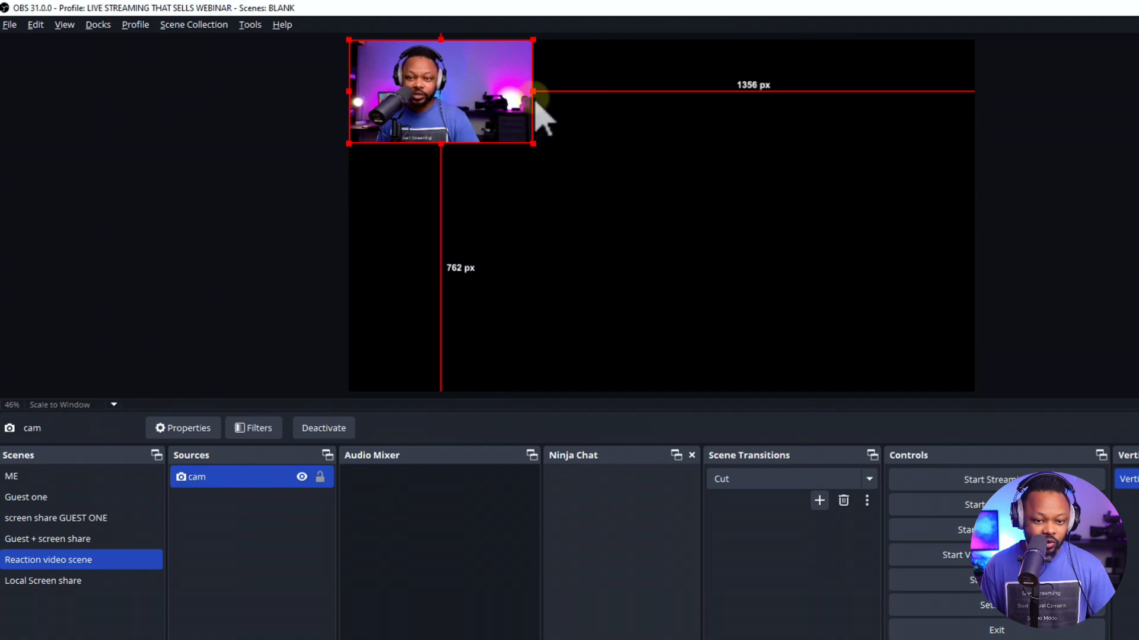
left_click_drag(532, 89, 460, 102)
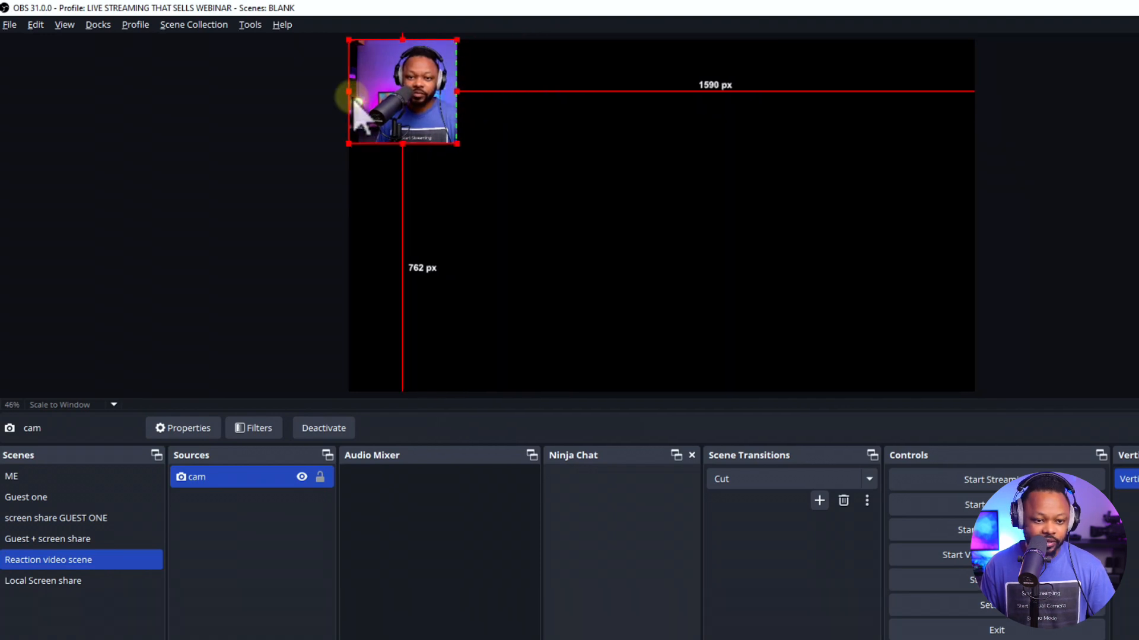
left_click_drag(350, 103, 356, 96)
Place the cam source against the canvas's left edge, about 208 px above the bottom, and ease its right crop to about 345 px total width.
left_click_drag(437, 110, 422, 295)
left_click(484, 195)
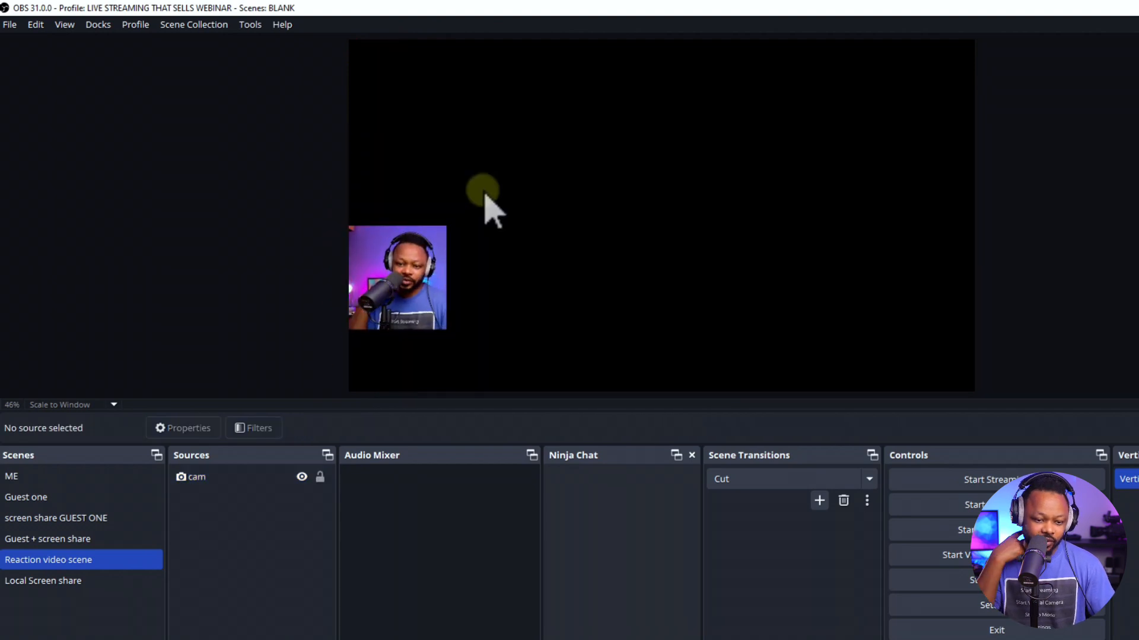
left_click(445, 261)
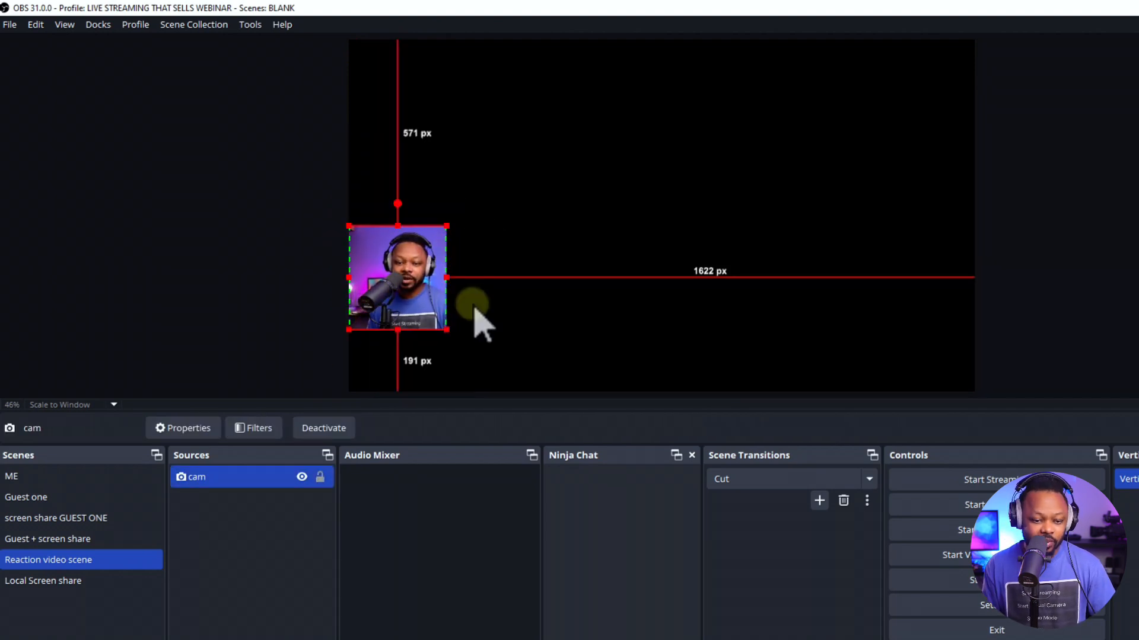
left_click_drag(462, 284, 464, 281)
left_click(497, 171)
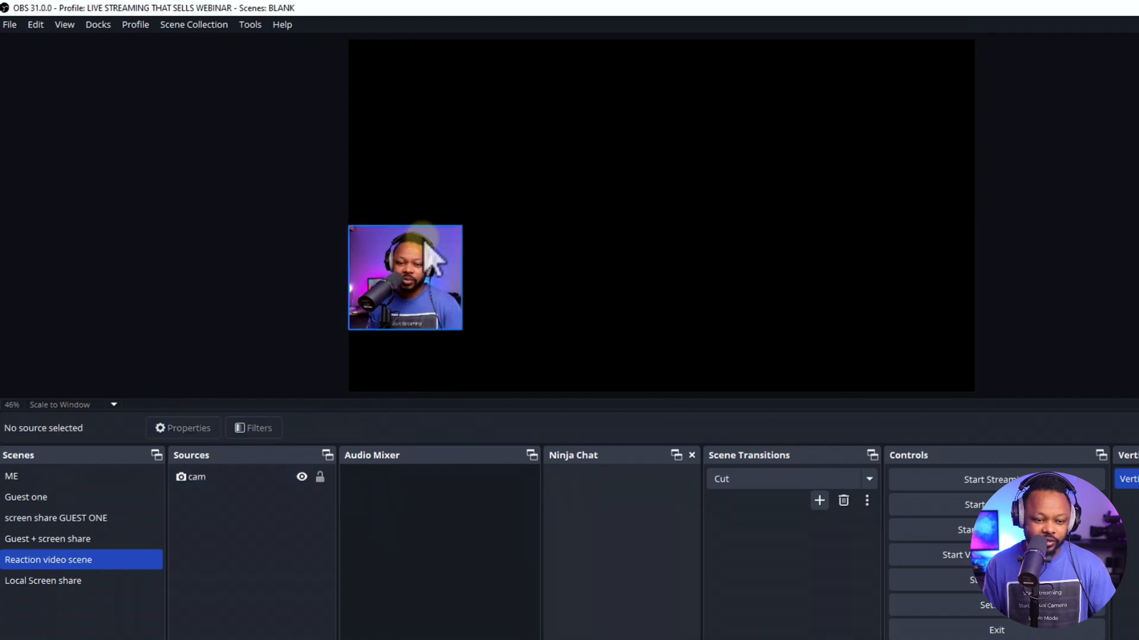
left_click_drag(423, 242, 423, 237)
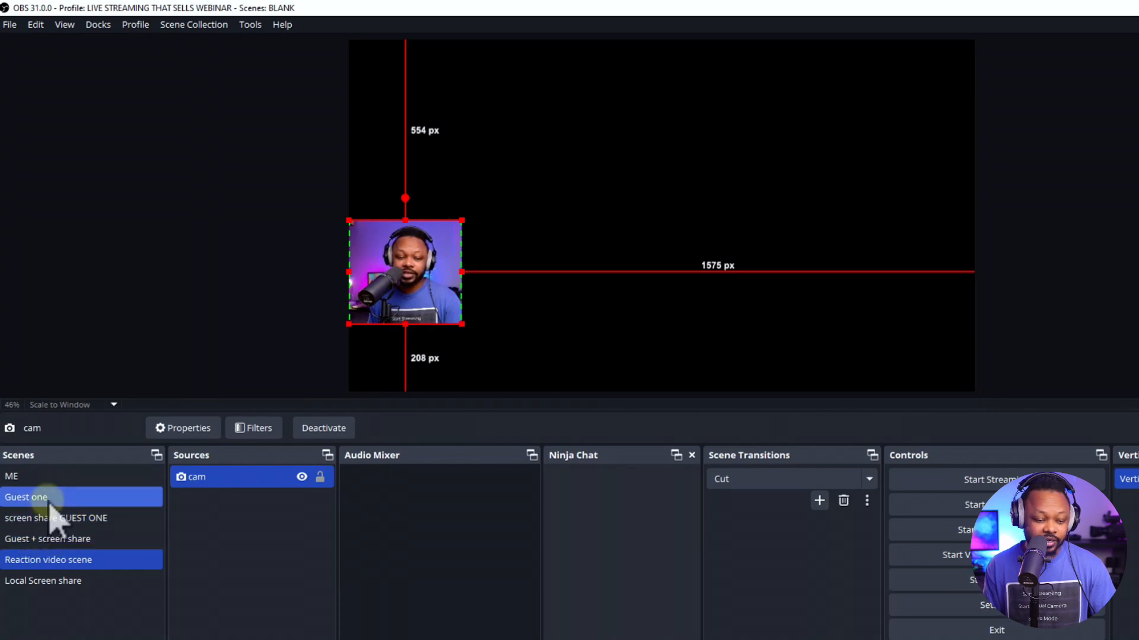
Check the layout of the Guest + screen share scene and return to the Reaction video scene.
left_click(27, 540)
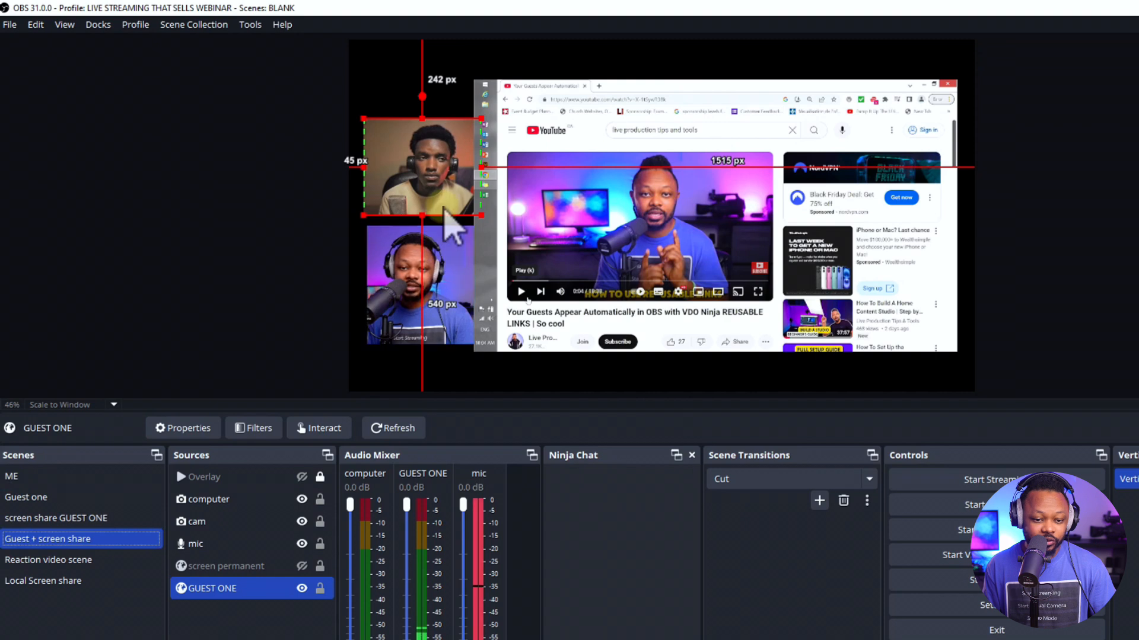
left_click(83, 582)
left_click(92, 561)
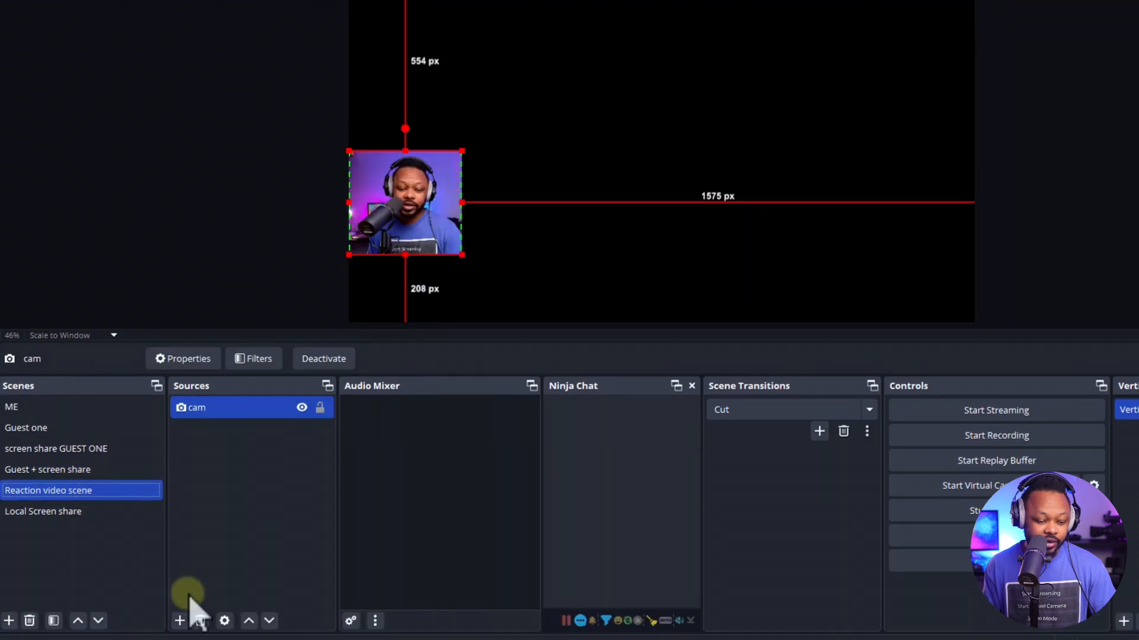
Create a new browser source named "Guest" in the Reaction video scene.
left_click(179, 639)
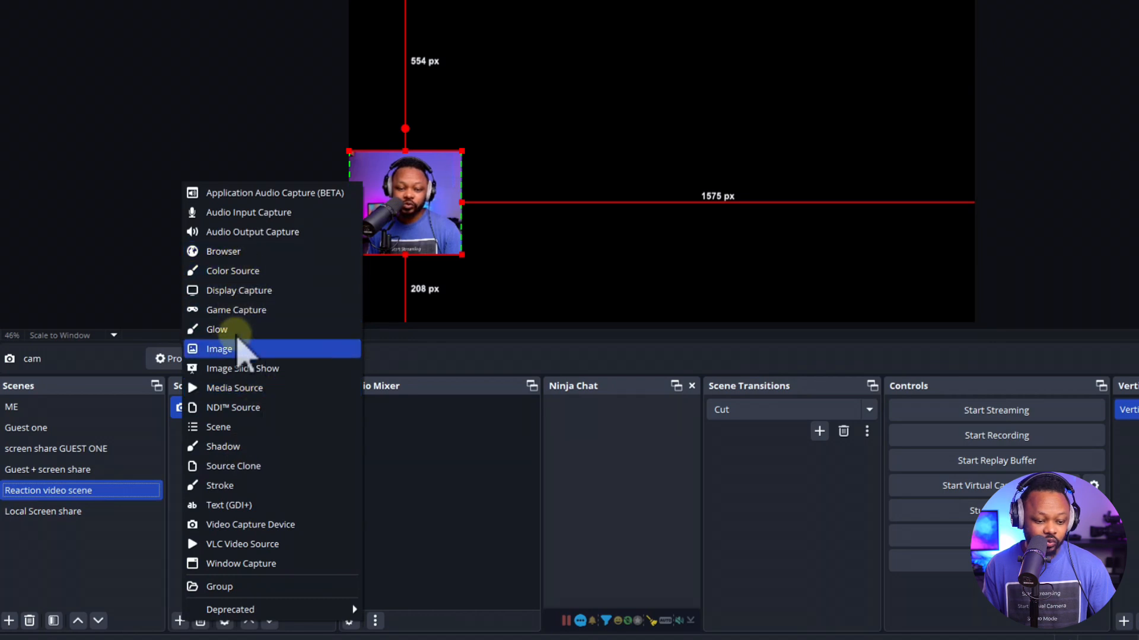
left_click(238, 252)
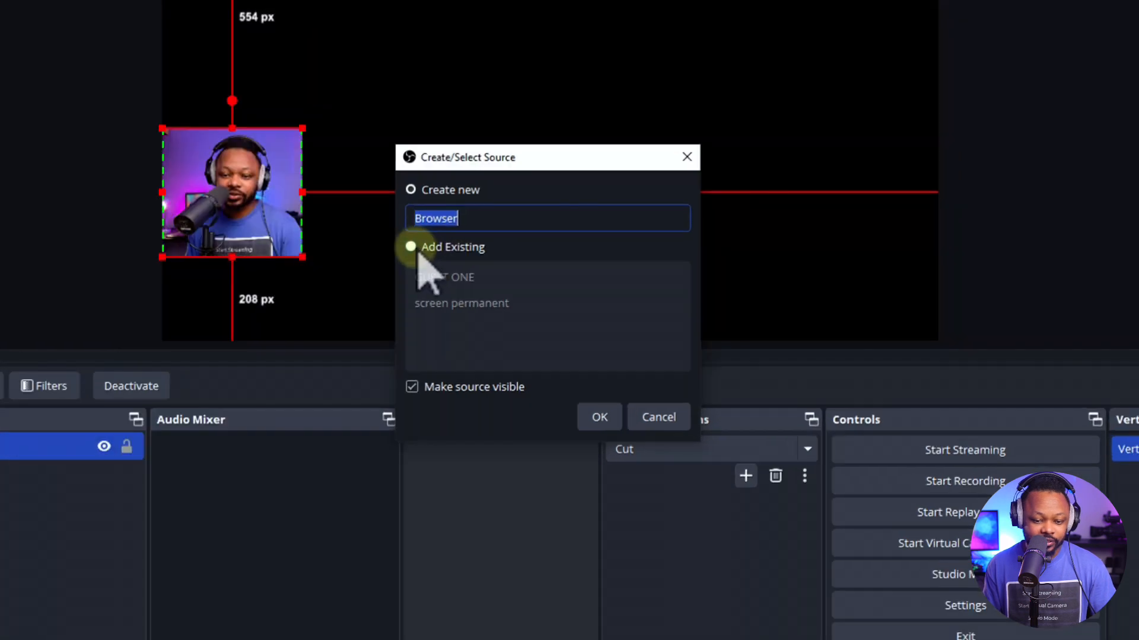
left_click(549, 246)
left_click(415, 192)
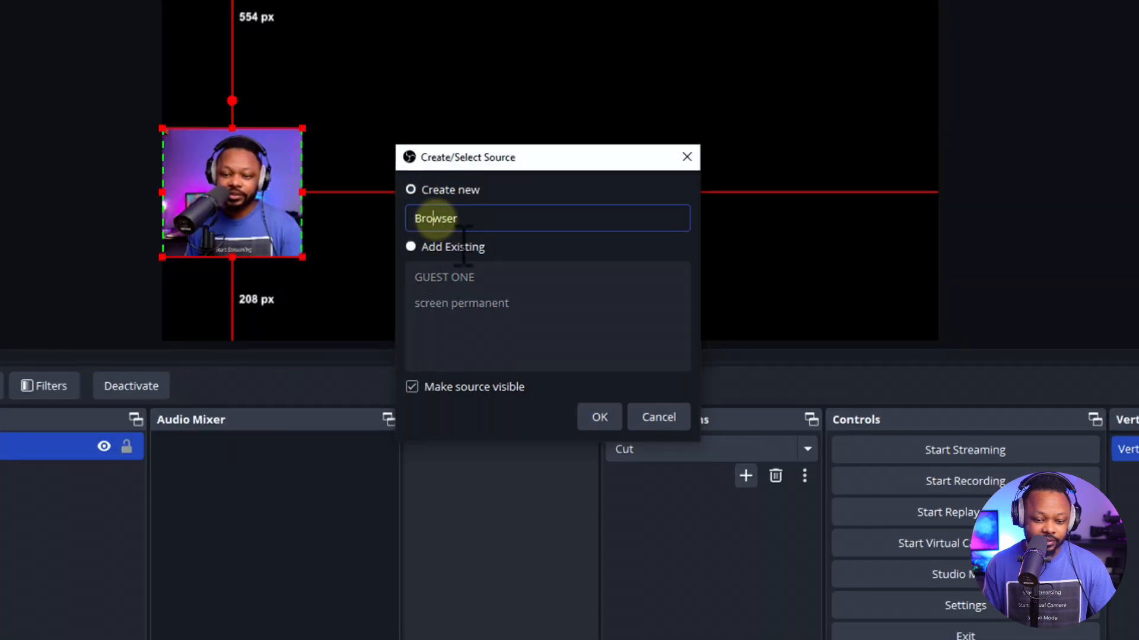
left_click_drag(460, 219, 395, 220)
type("Guest")
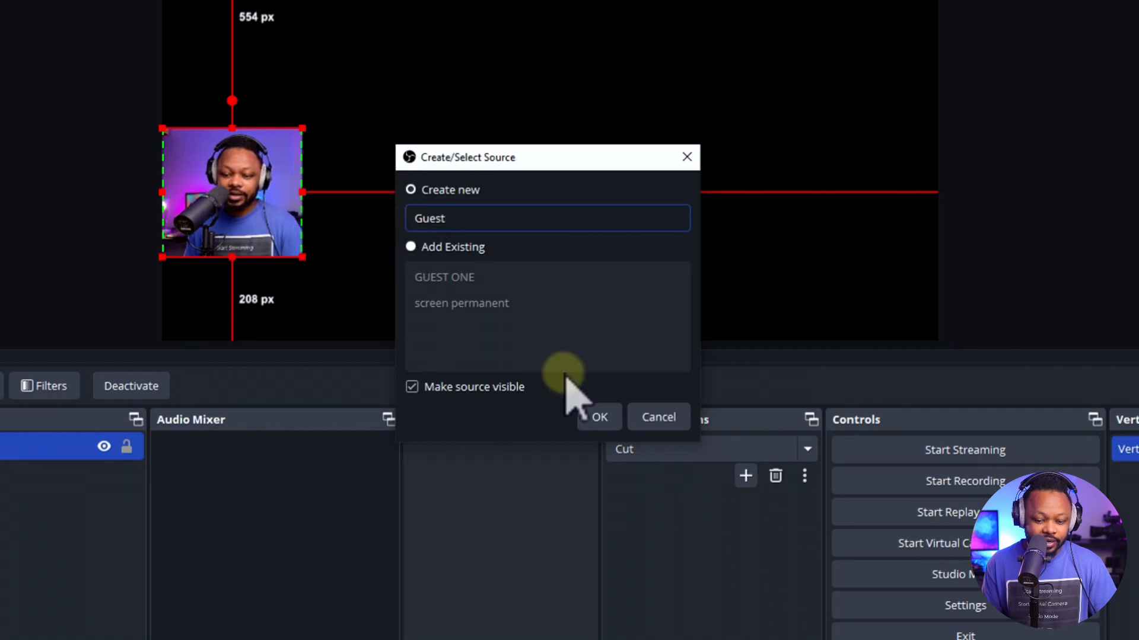
left_click(599, 416)
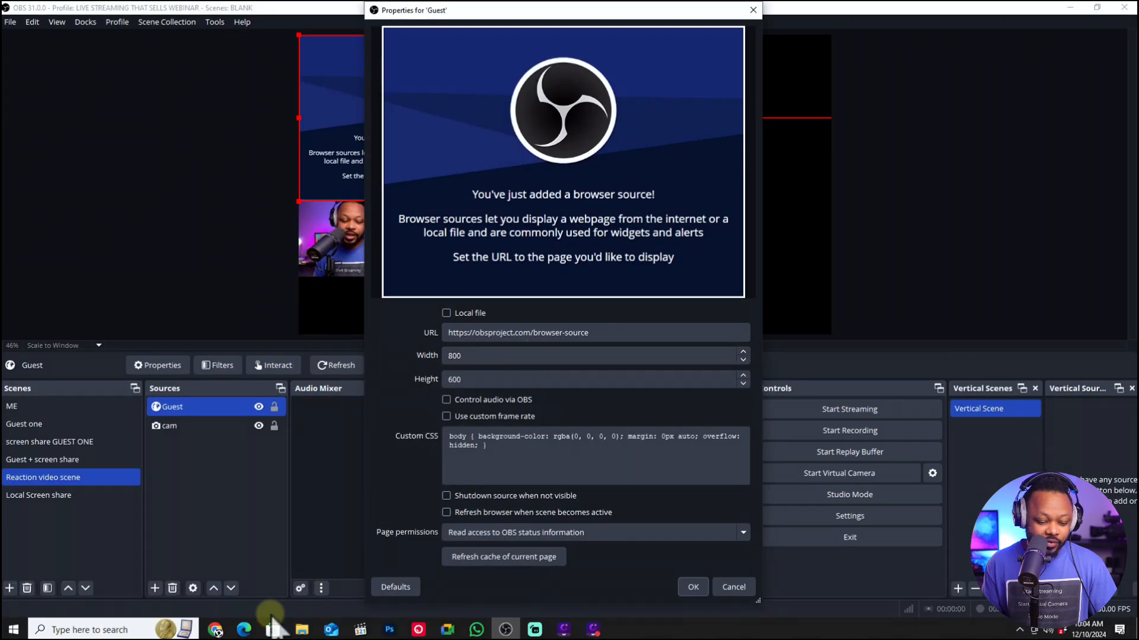
Copy guest1's solo view link from the VDO.Ninja control room in Chrome and paste it as the Guest source's URL in OBS.
left_click(215, 629)
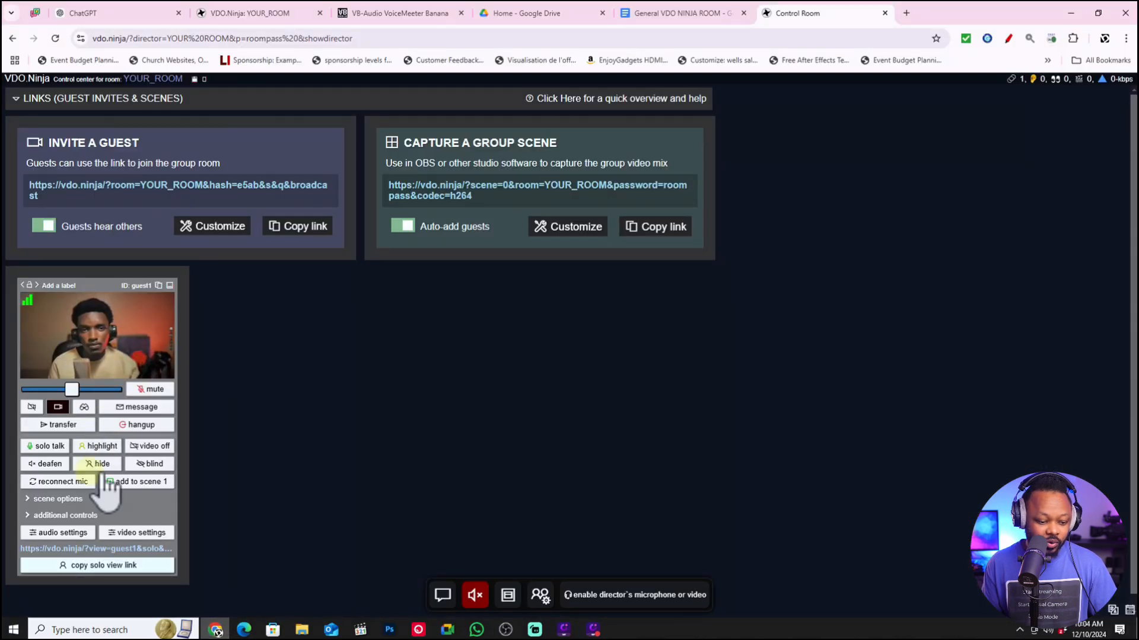
left_click(101, 566)
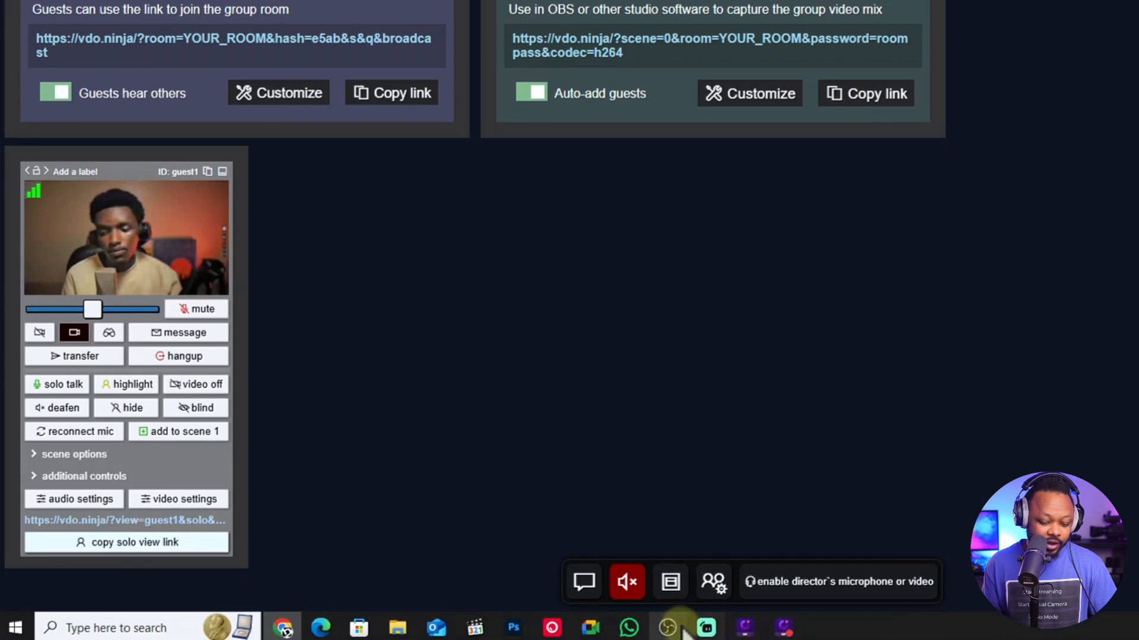
left_click(668, 638)
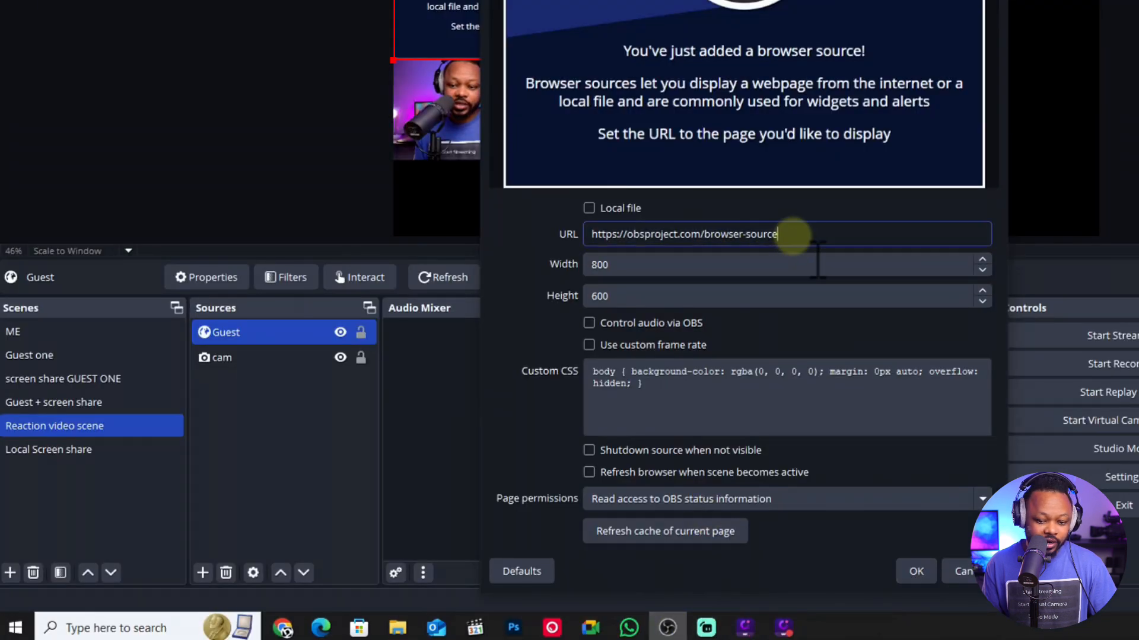
left_click_drag(795, 236, 592, 236)
key("ctrl+v")
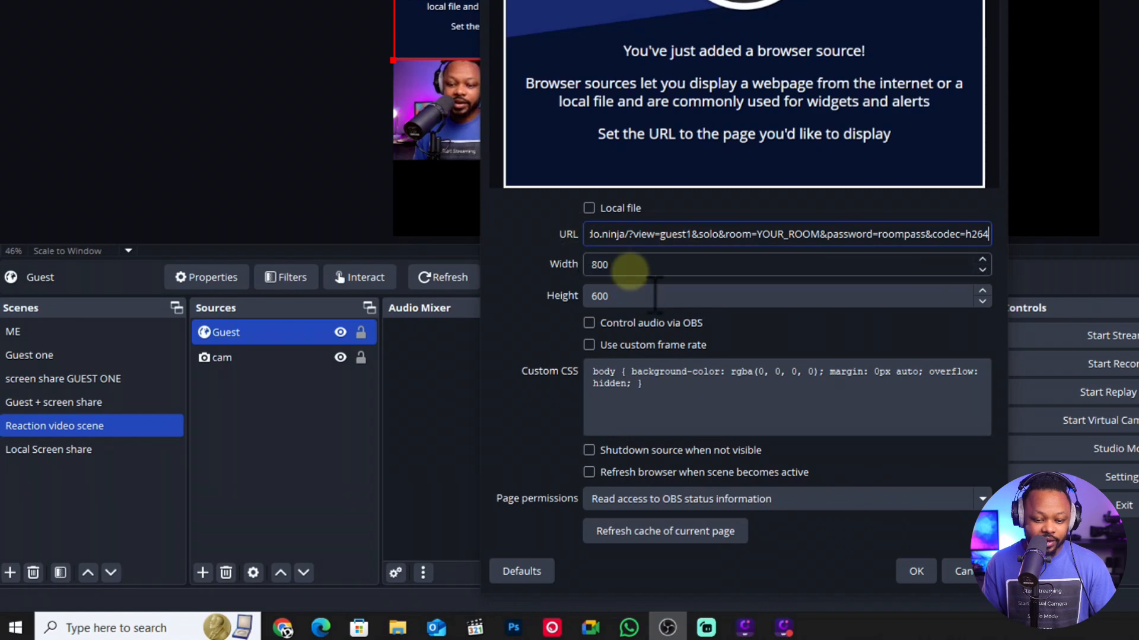
Set the Guest browser source to 1920 wide by 1080 high, enable audio control via OBS, and accept the properties.
left_click_drag(617, 264, 587, 265)
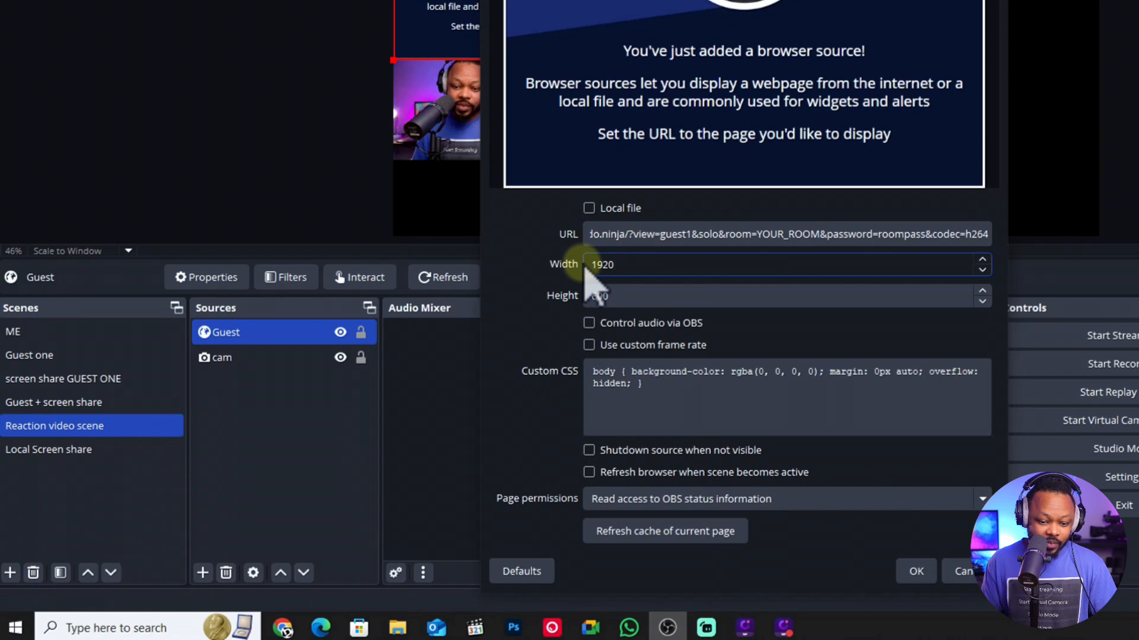
left_click_drag(622, 296, 582, 297)
type("1080")
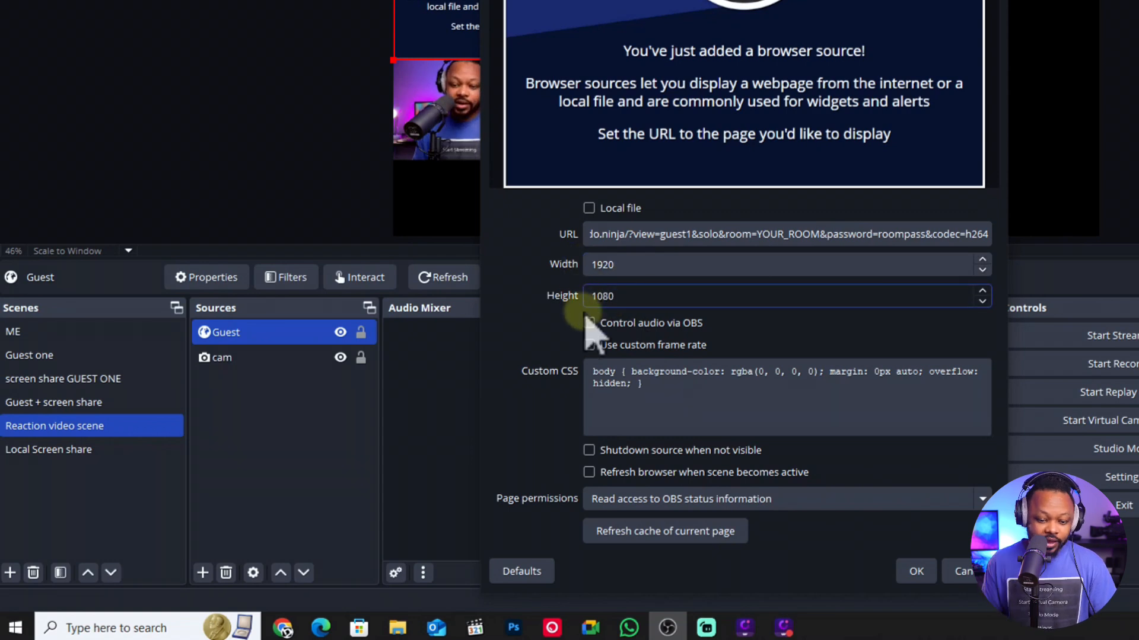
left_click(589, 324)
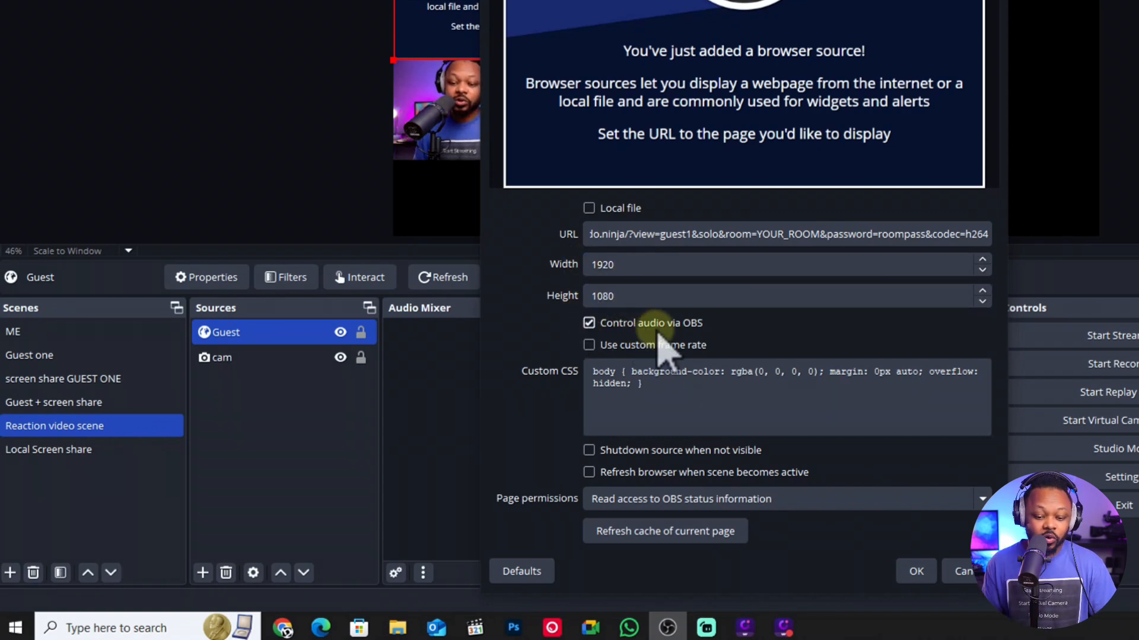
left_click(918, 575)
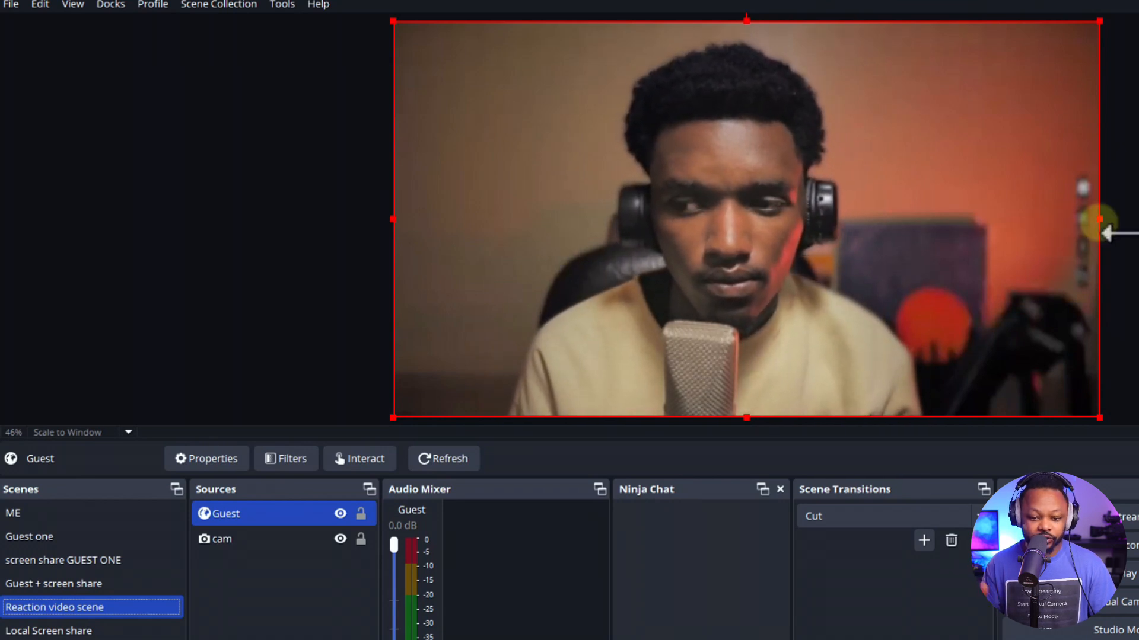
Shrink the Guest source and crop its left, right and top sides to about 414 by 390 px.
left_click_drag(1097, 222, 655, 98)
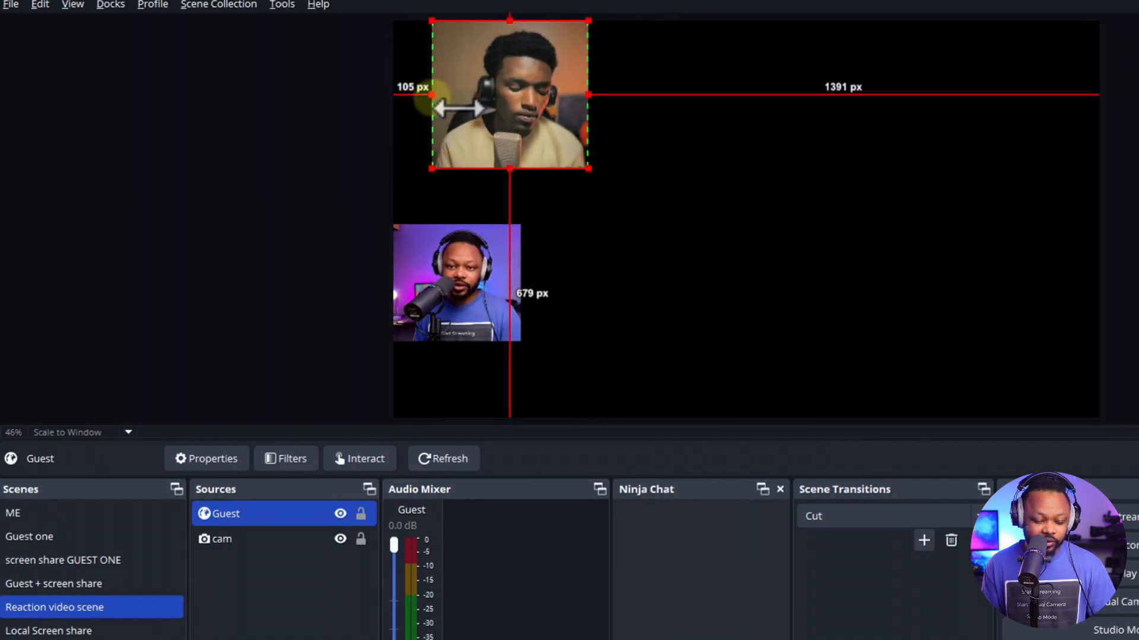
left_click_drag(431, 98, 436, 98)
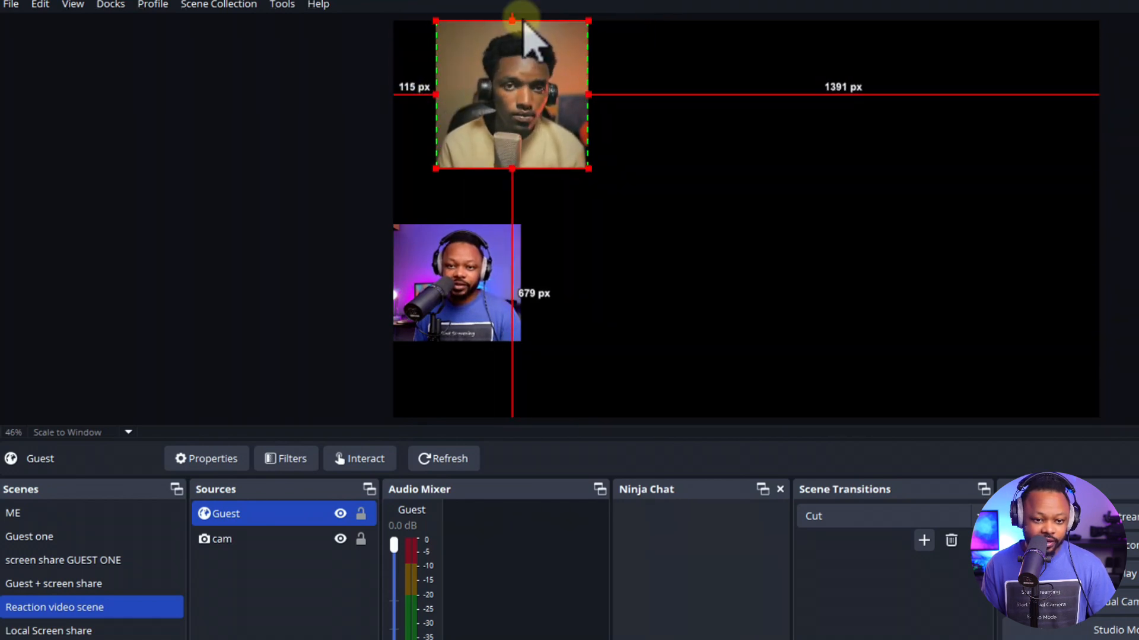
left_click_drag(513, 20, 514, 23)
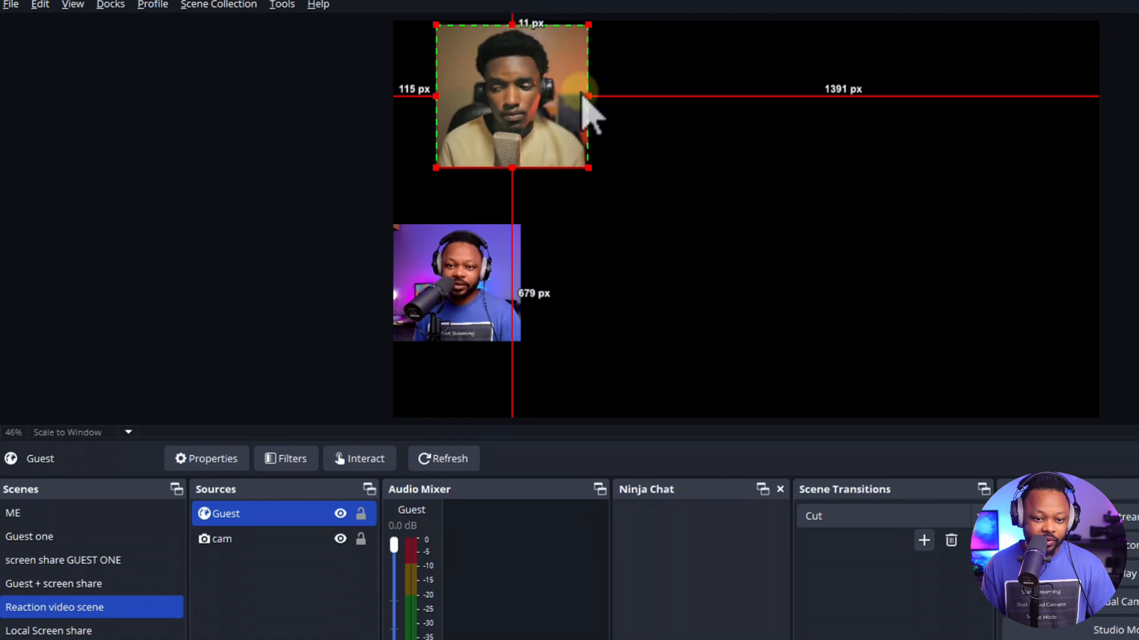
Scale Guest down to about 341 px tall, place it against the canvas's left edge above cam, and ease its right crop to about 376 px width.
left_click_drag(588, 24, 569, 44)
left_click_drag(522, 85, 505, 160)
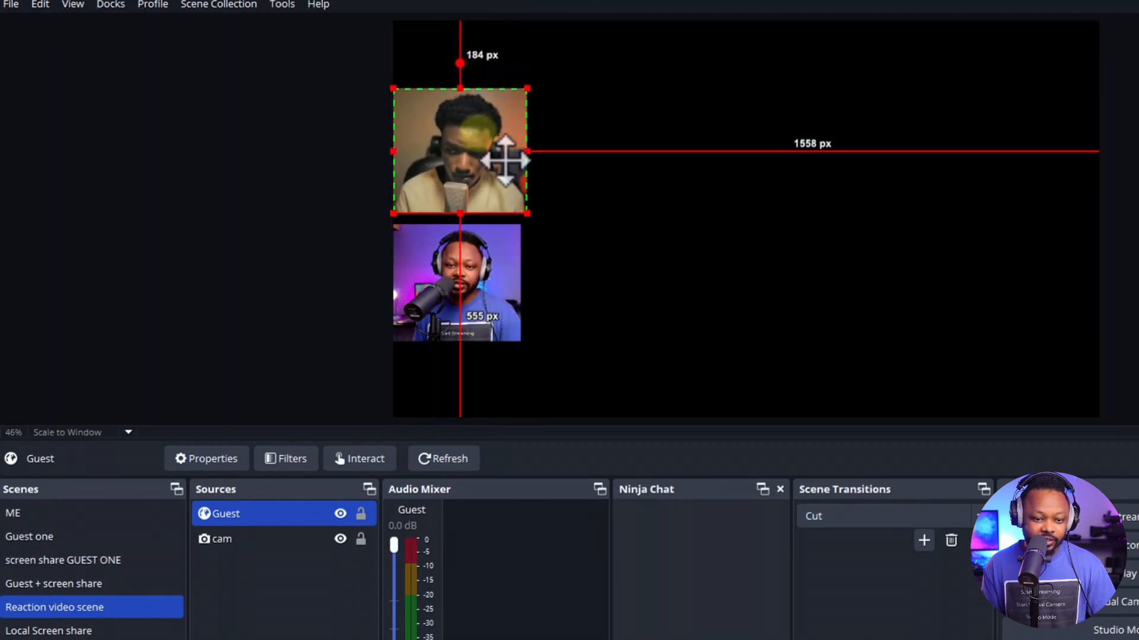
left_click_drag(527, 83, 532, 83)
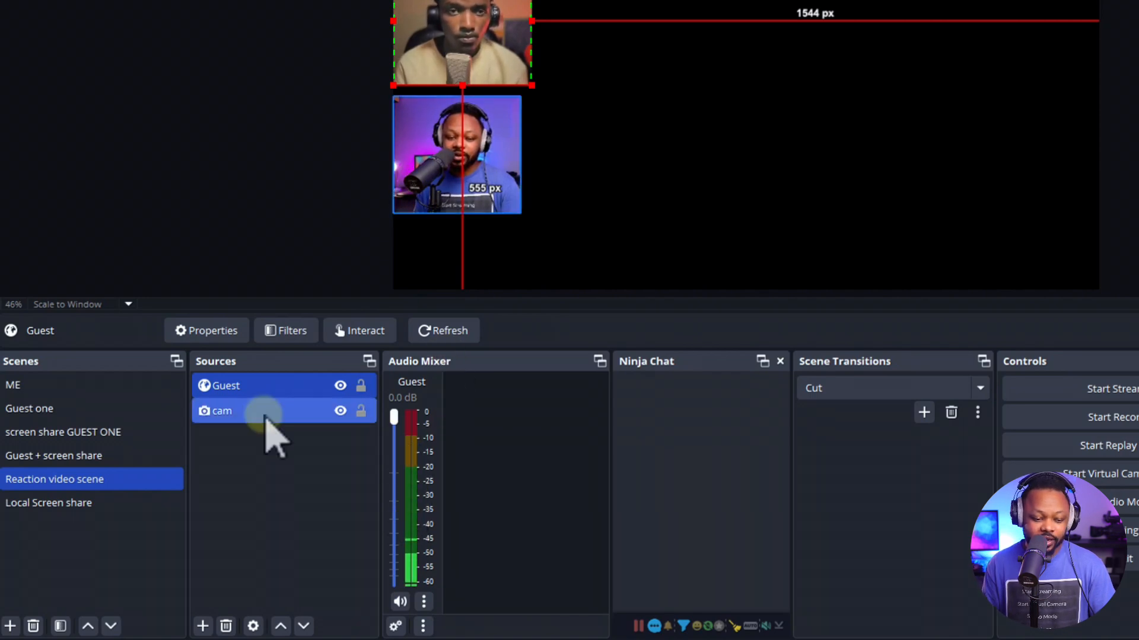
Add the existing "mic" audio input capture as a source in the Reaction video scene and clear the source selection.
left_click(235, 413)
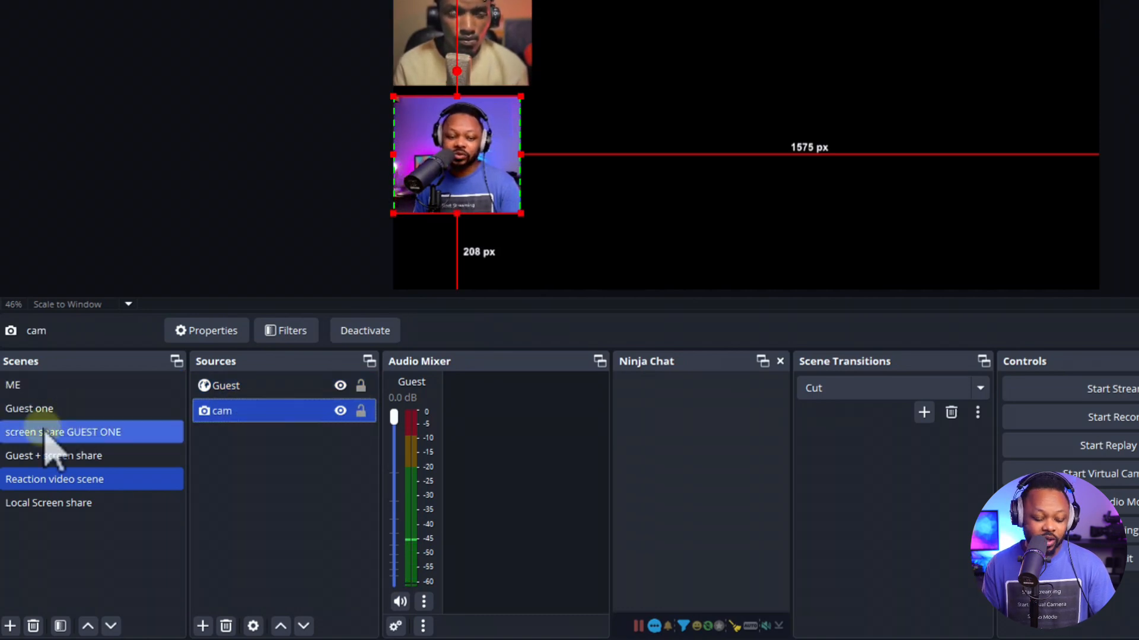
left_click(202, 626)
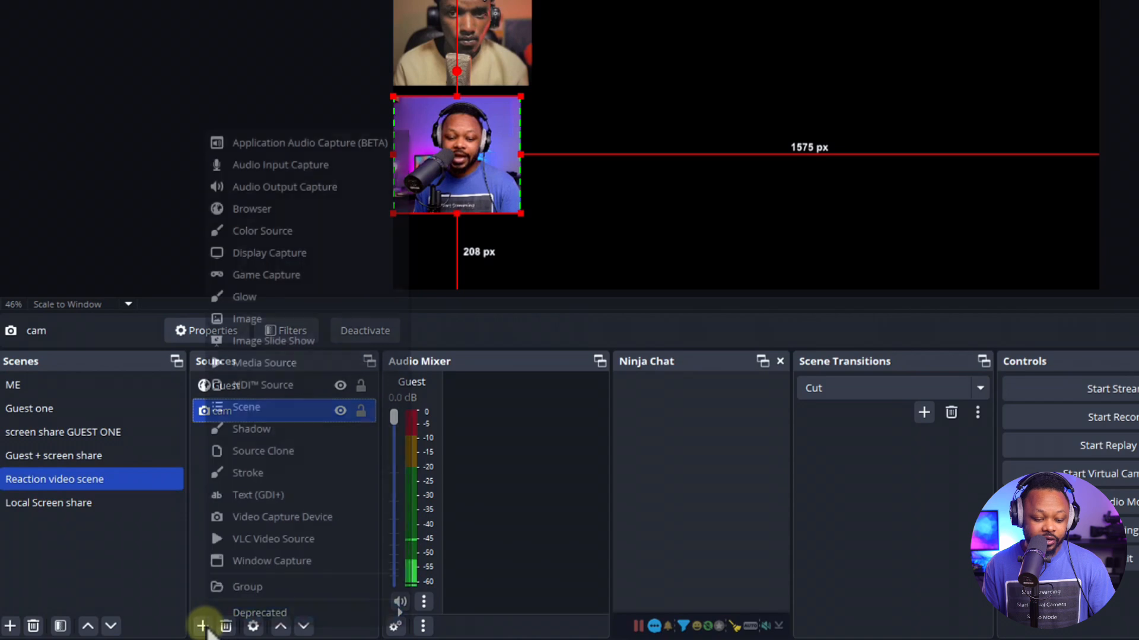
left_click(301, 171)
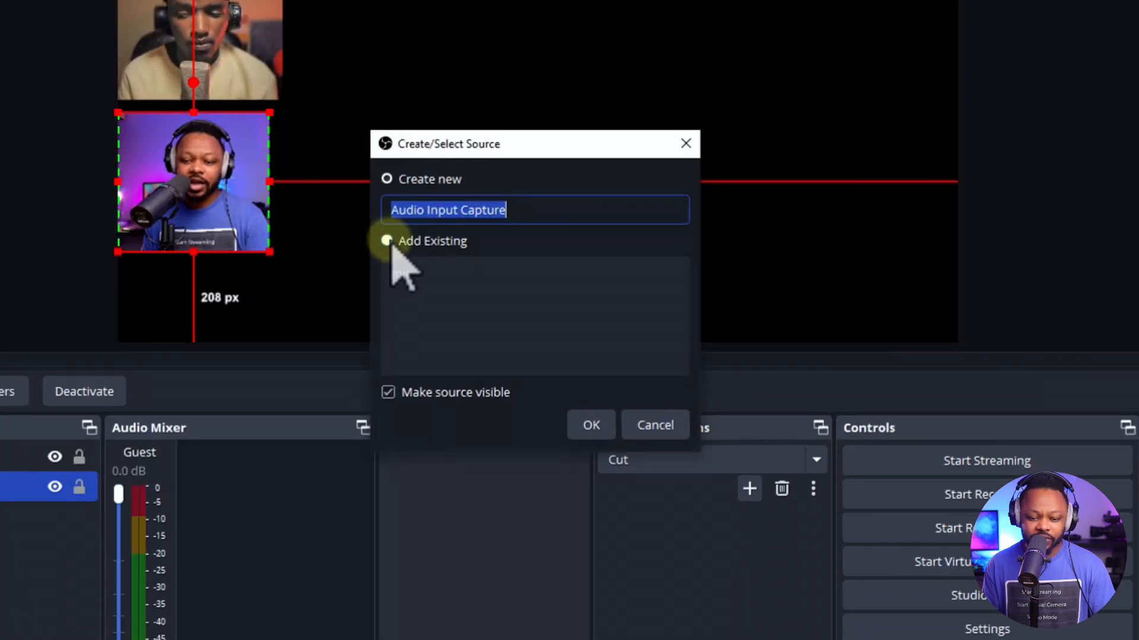
left_click(620, 204)
left_click(632, 232)
left_click(403, 275)
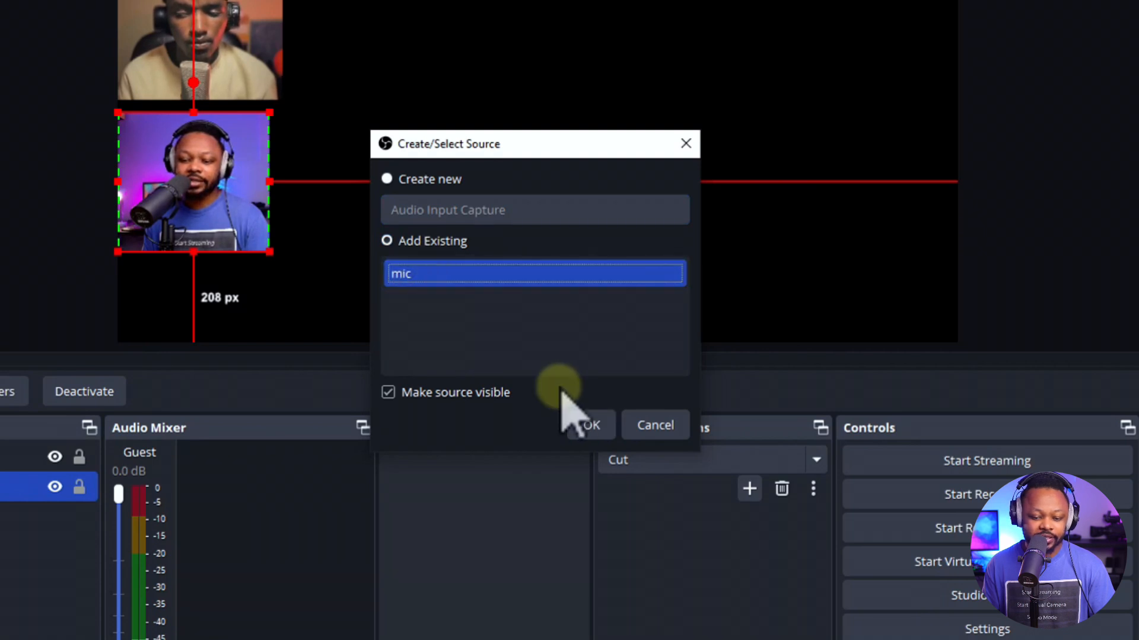
left_click(591, 425)
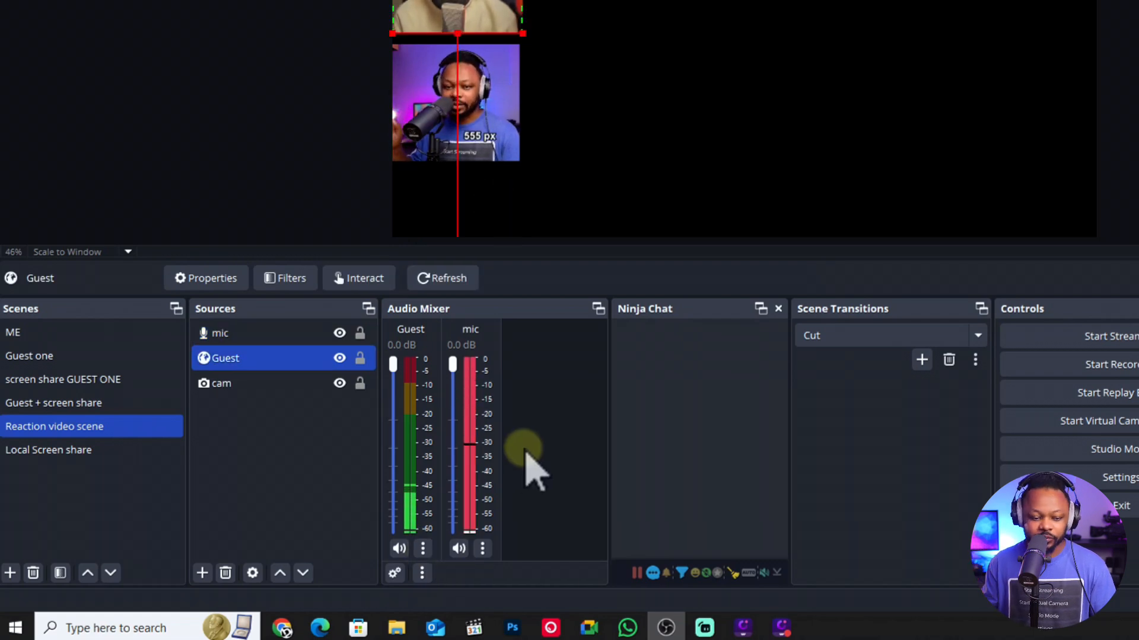
left_click(273, 95)
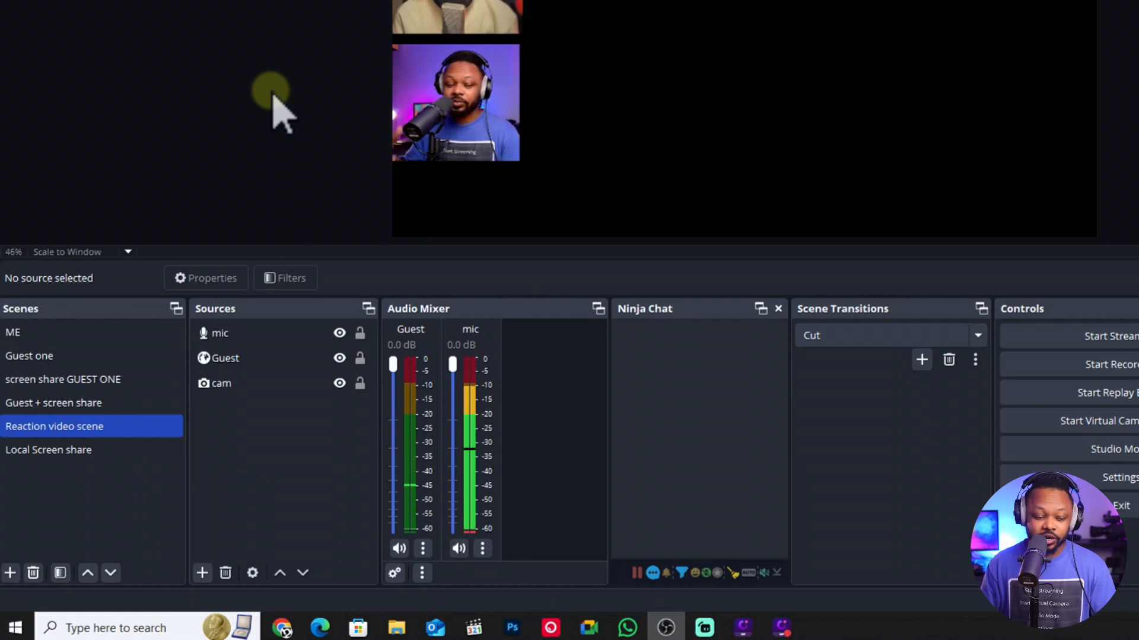
Create a new video capture device source named "Laptop" in the Reaction video scene.
left_click(202, 573)
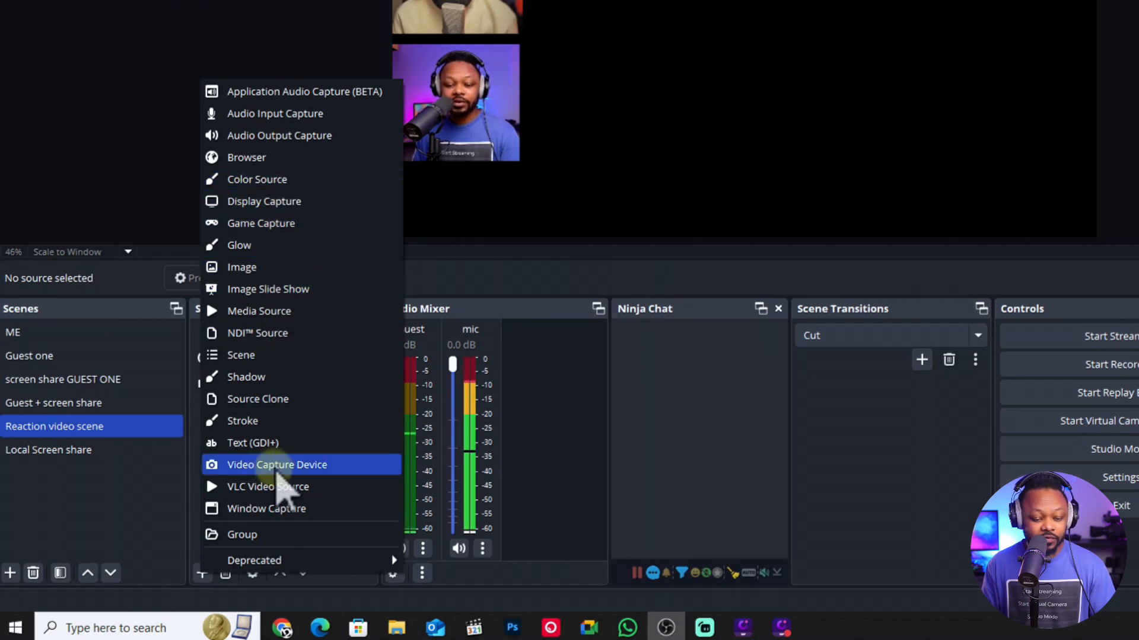
left_click(294, 465)
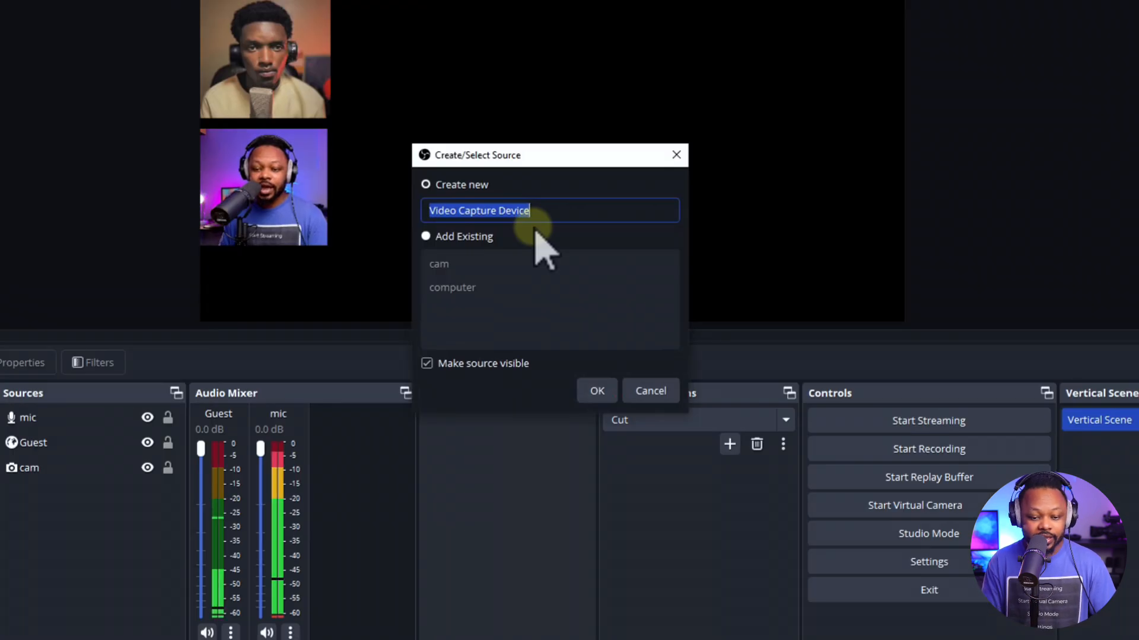
type("Laptop")
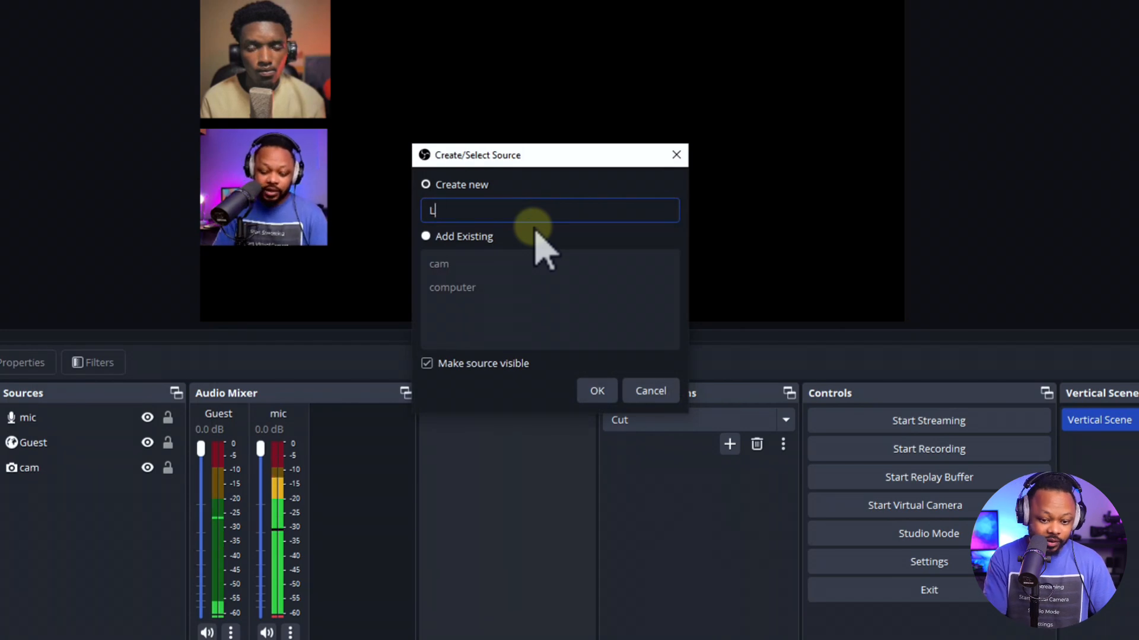
left_click(598, 392)
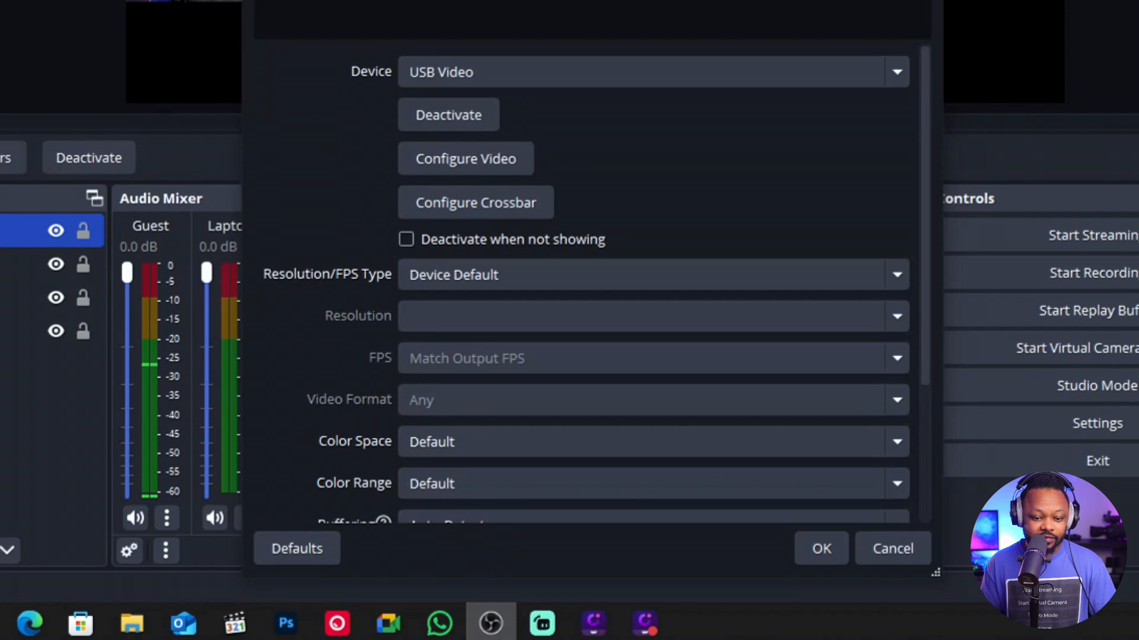
Check the capture devices available for the Laptop source and keep USB Video selected.
left_click(484, 72)
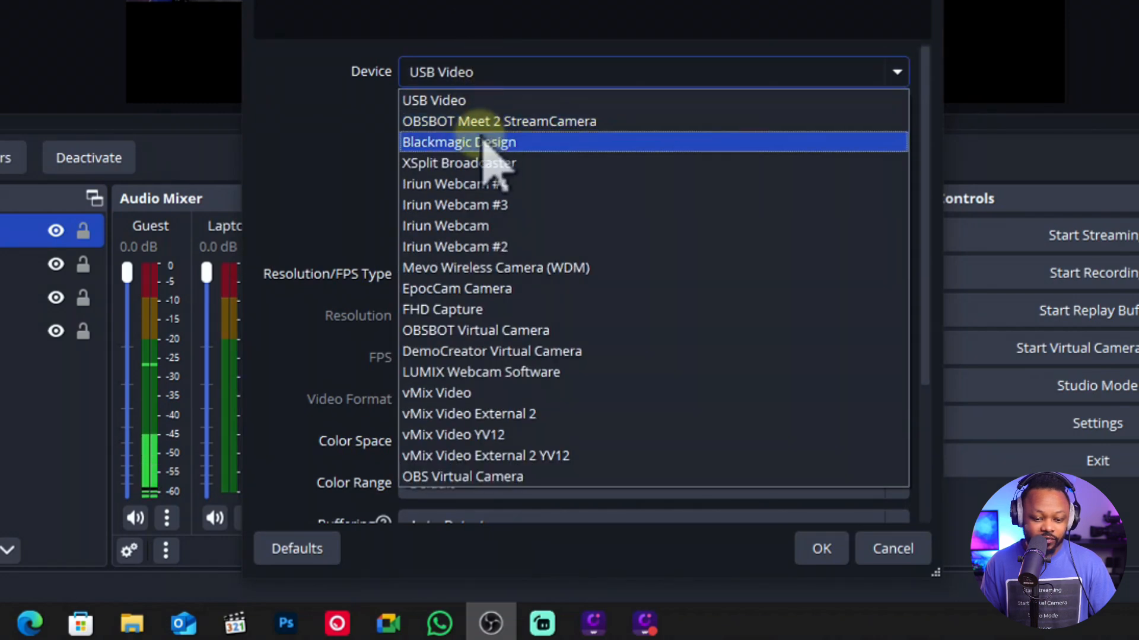
left_click(475, 101)
left_click(481, 80)
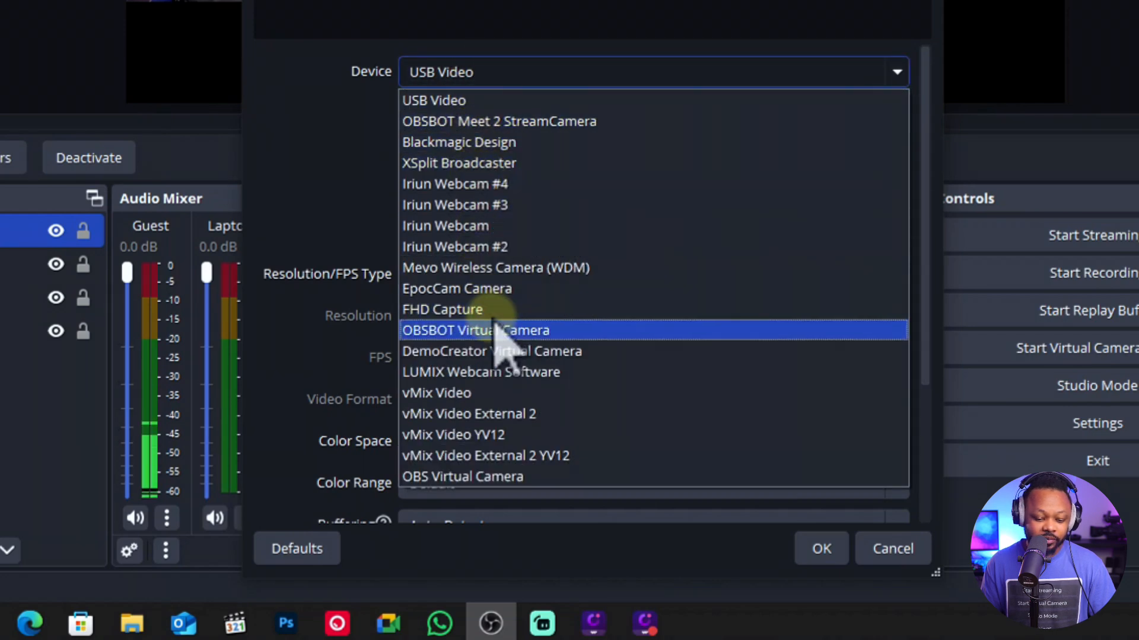
left_click(462, 101)
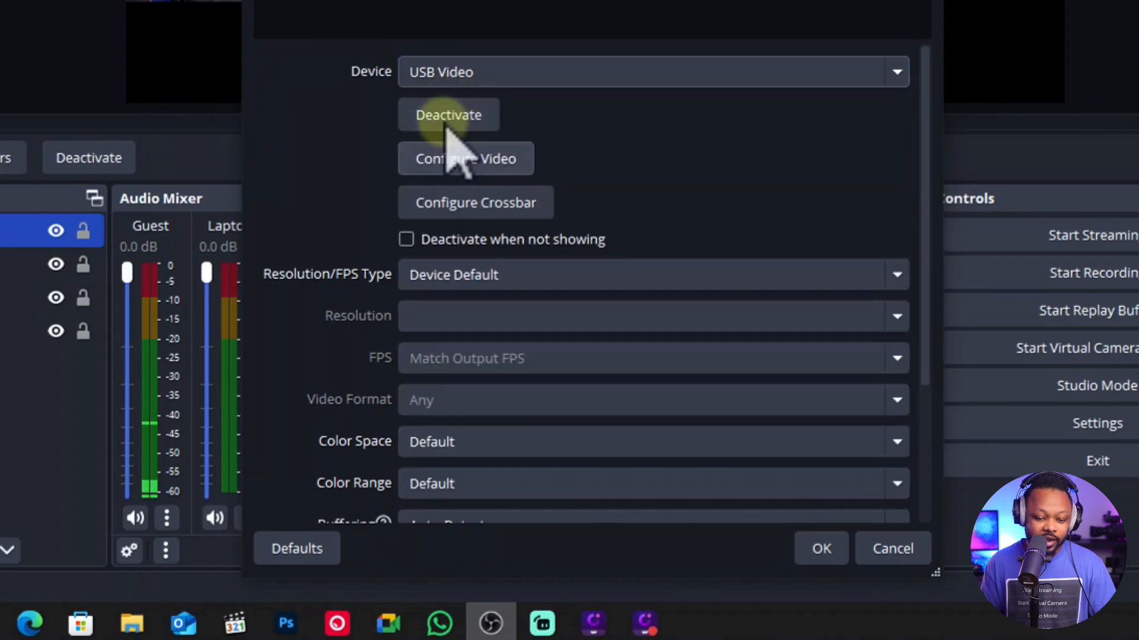
Try the Custom resolution/FPS type for the Laptop source, return it to Device Default, and close its properties.
left_click(478, 276)
left_click(460, 325)
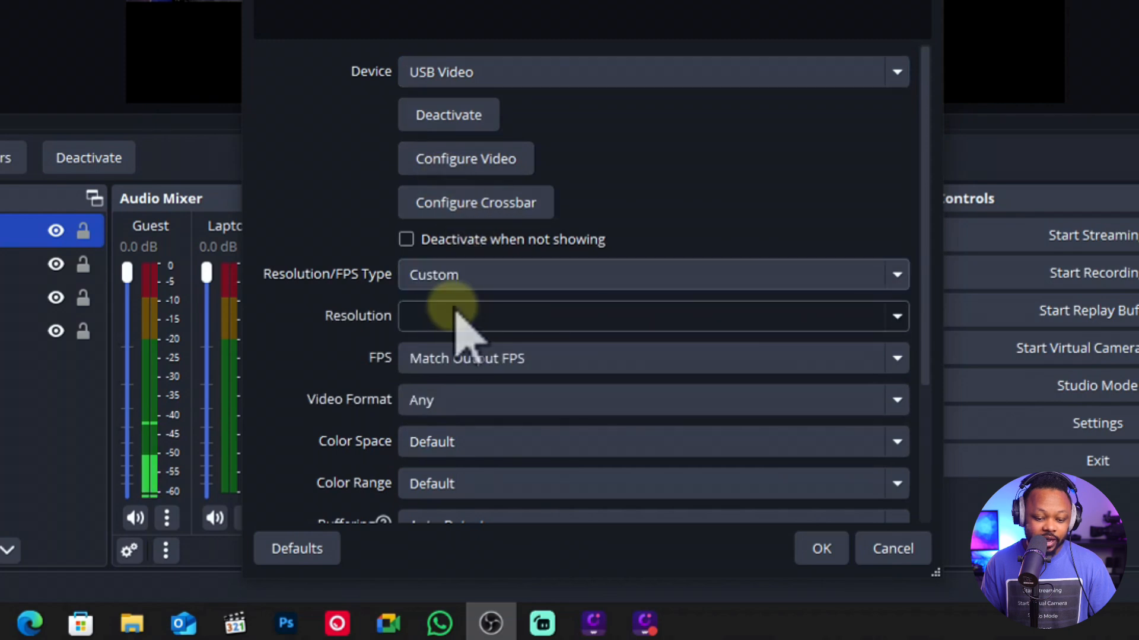
left_click(472, 276)
left_click(475, 302)
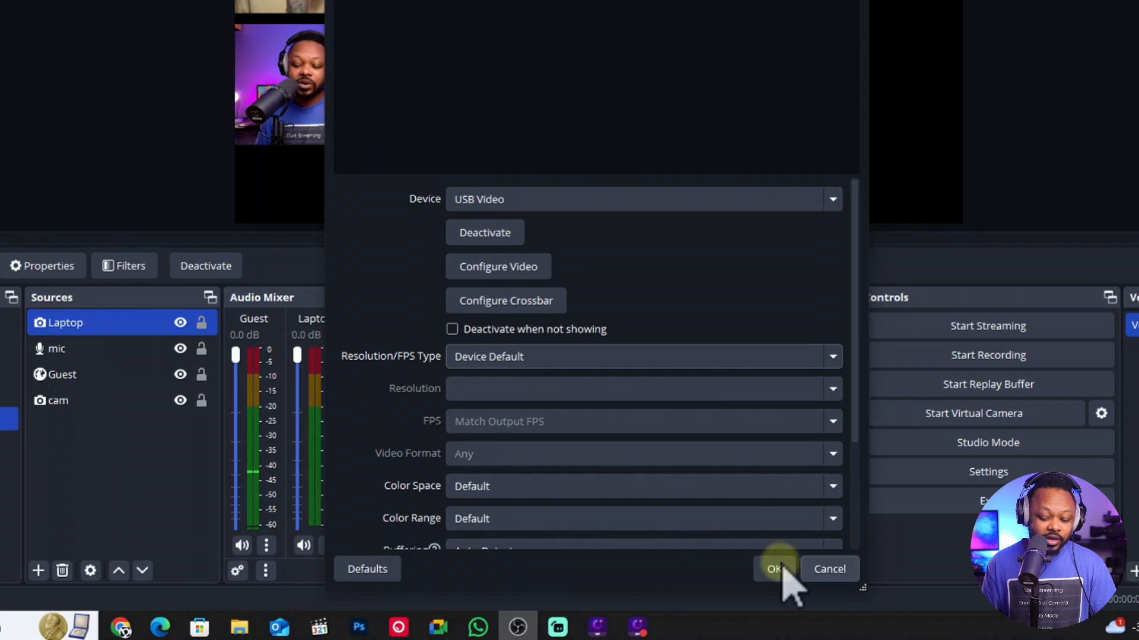
left_click(833, 570)
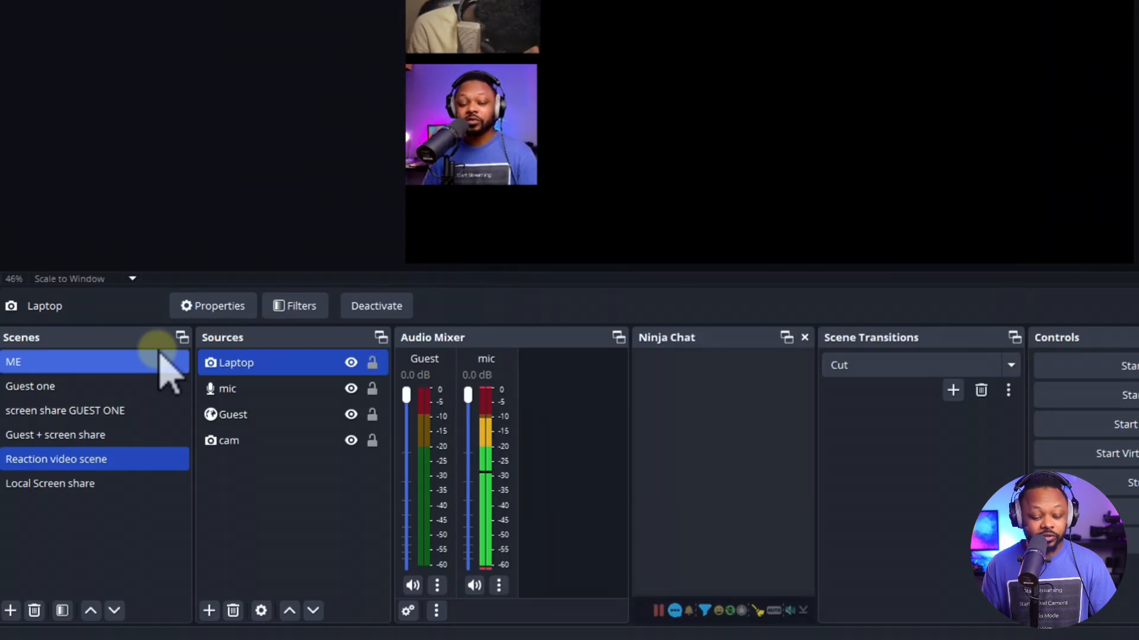
Remove the Laptop source and add the existing "computer" video capture device to the Reaction video scene.
left_click(232, 612)
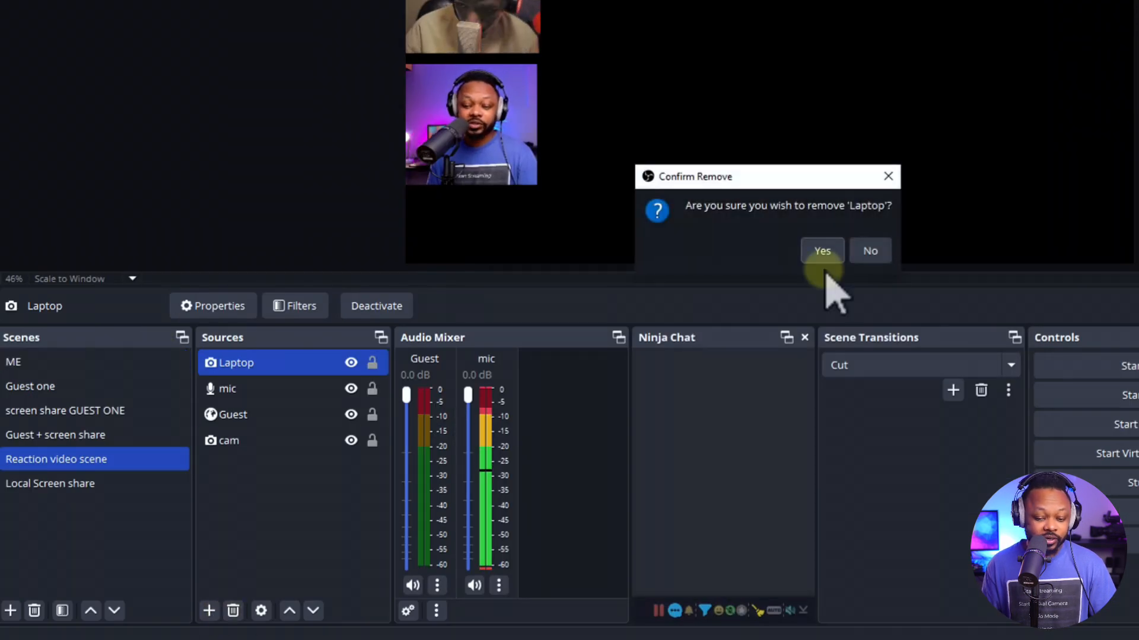
left_click(823, 252)
left_click(208, 611)
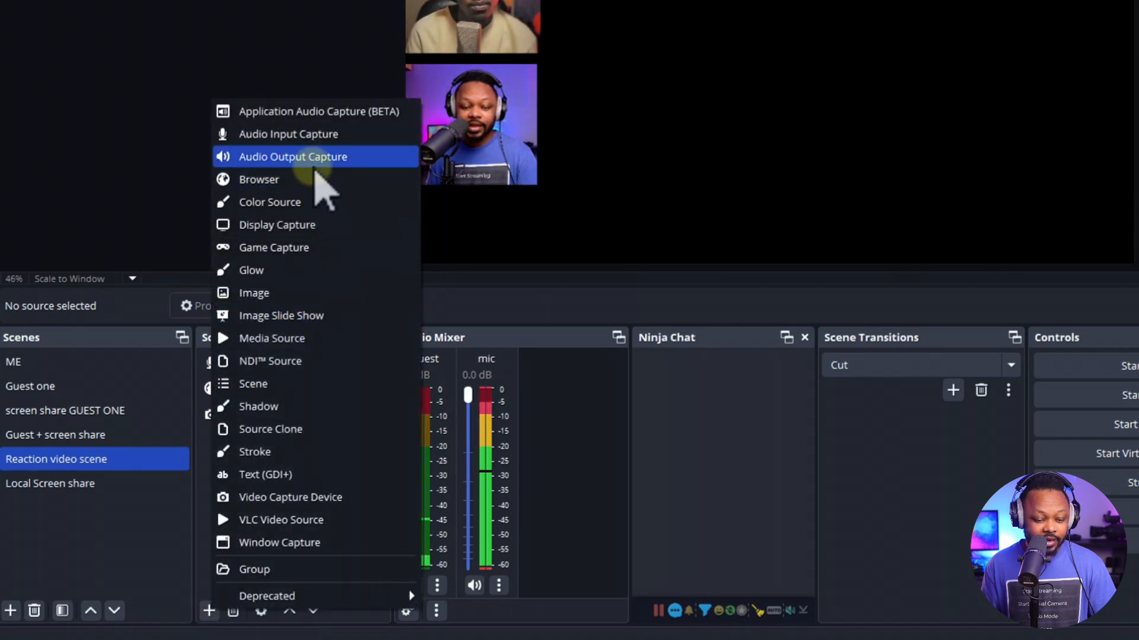
left_click(285, 498)
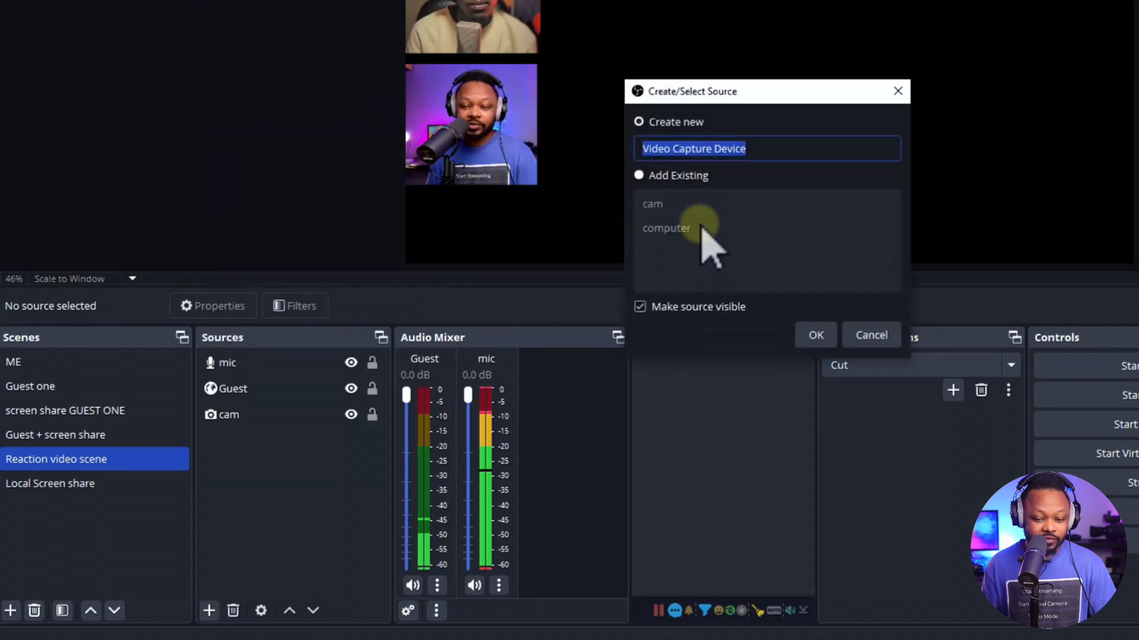
left_click(641, 178)
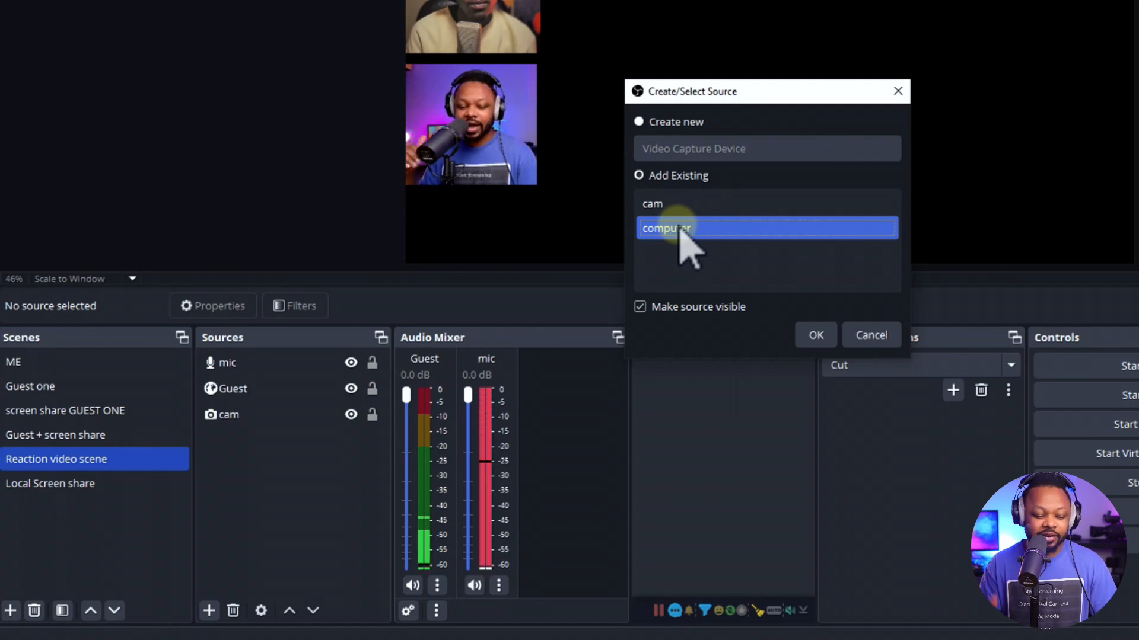
left_click(816, 335)
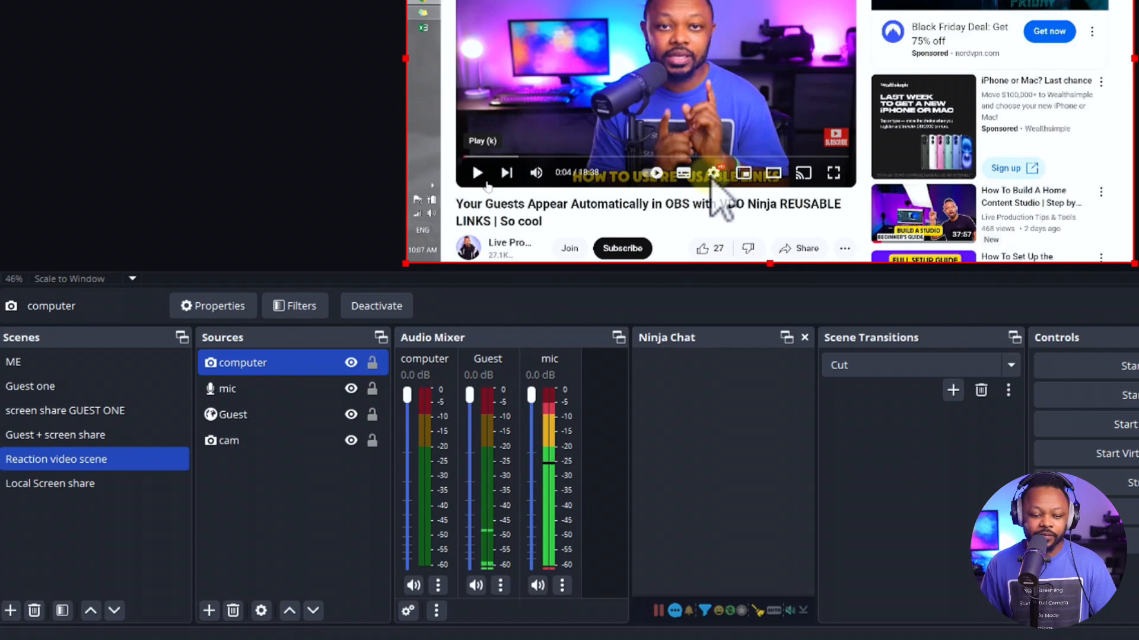
Scale and position the computer capture beside the two camera feeds, about 355 px from the canvas's left edge, 56 px from its right and 141 px from its bottom.
left_click_drag(415, 263, 589, 161)
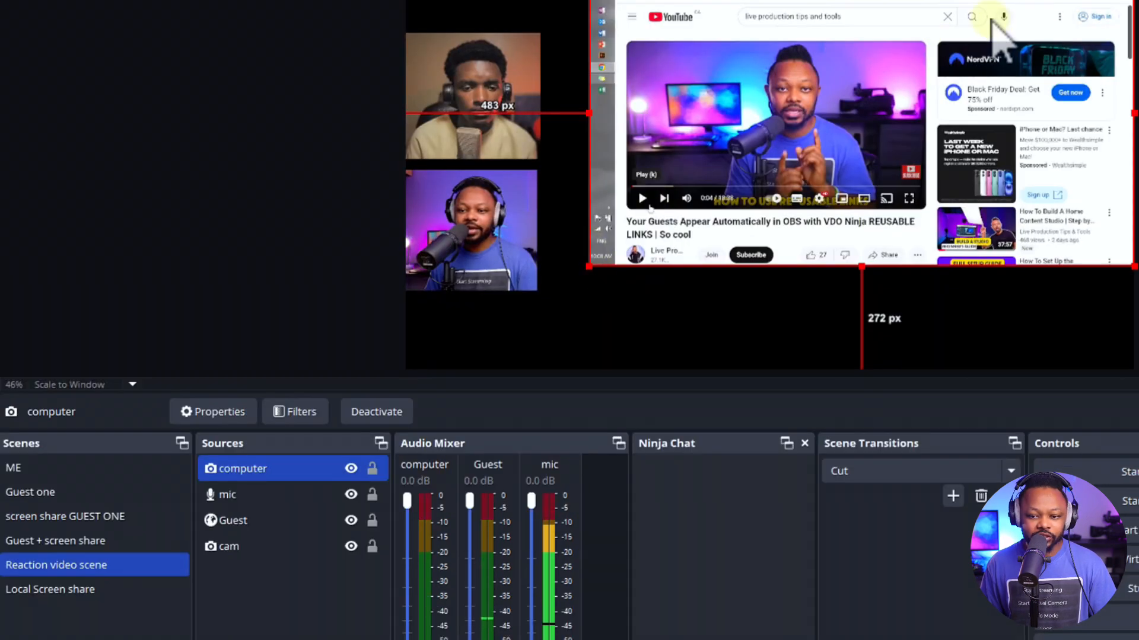
left_click_drag(992, 19, 952, 66)
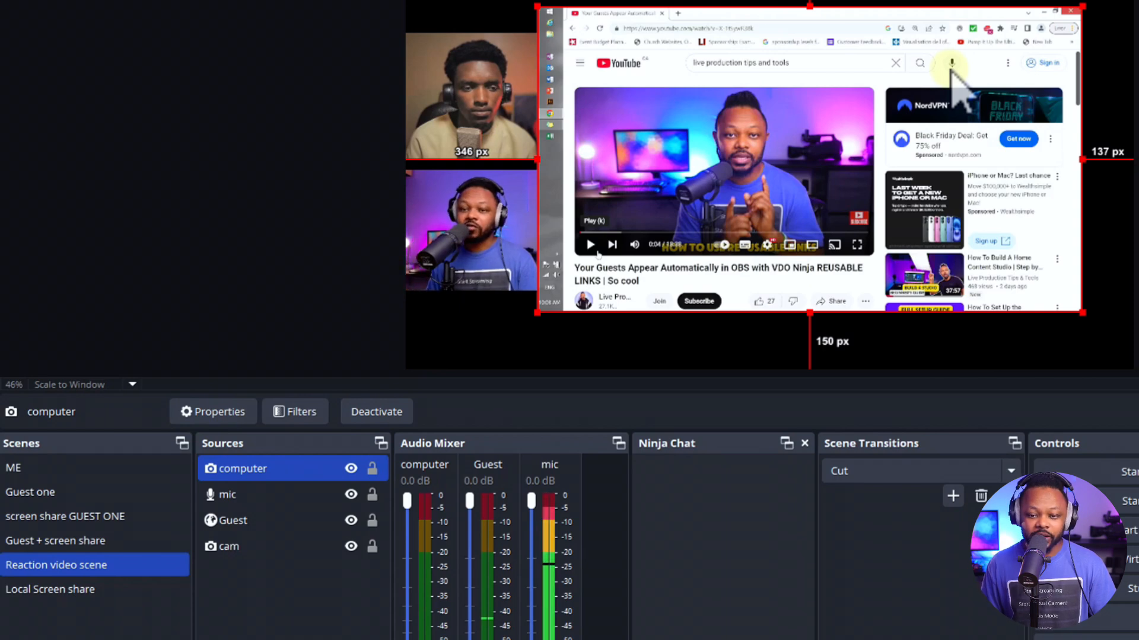
left_click_drag(942, 132, 956, 152)
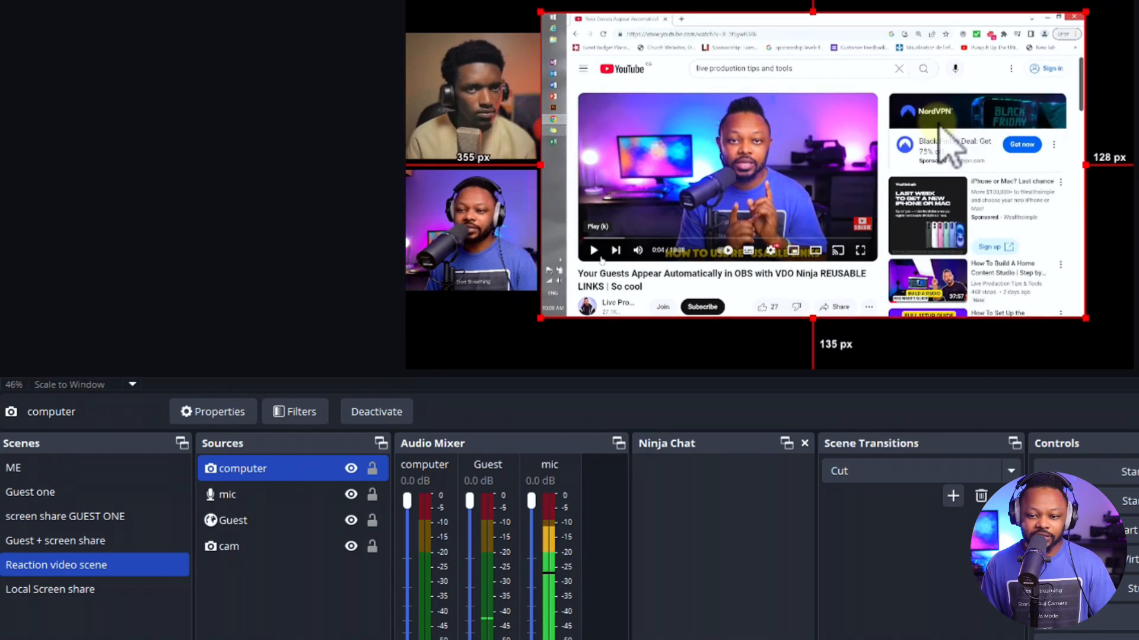
left_click_drag(1085, 12, 1113, 1)
left_click_drag(1005, 100, 1005, 98)
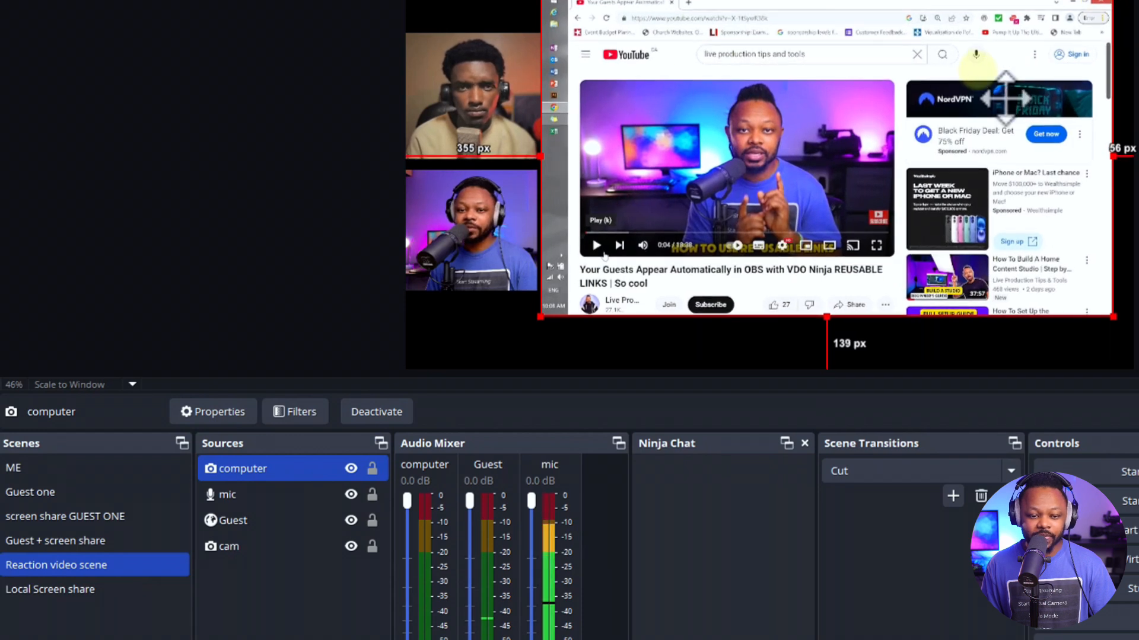
left_click_drag(932, 137, 932, 137)
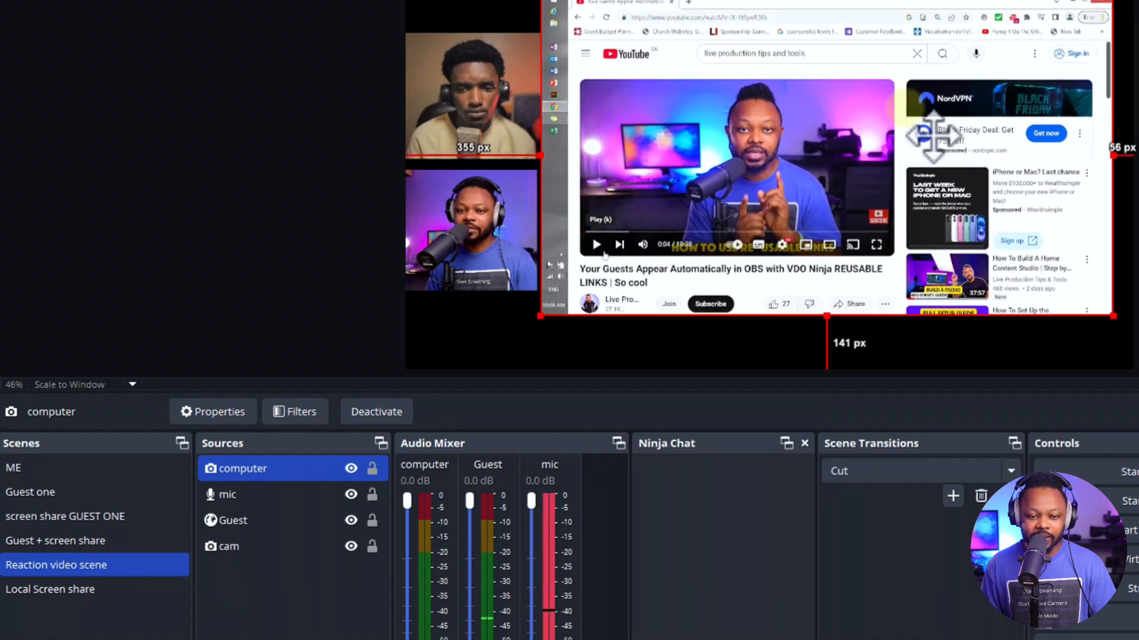
left_click(501, 103)
mouse_move(540, 157)
left_mouse_down()
mouse_move(553, 169)
mouse_move(561, 160)
left_mouse_up()
left_click(223, 151)
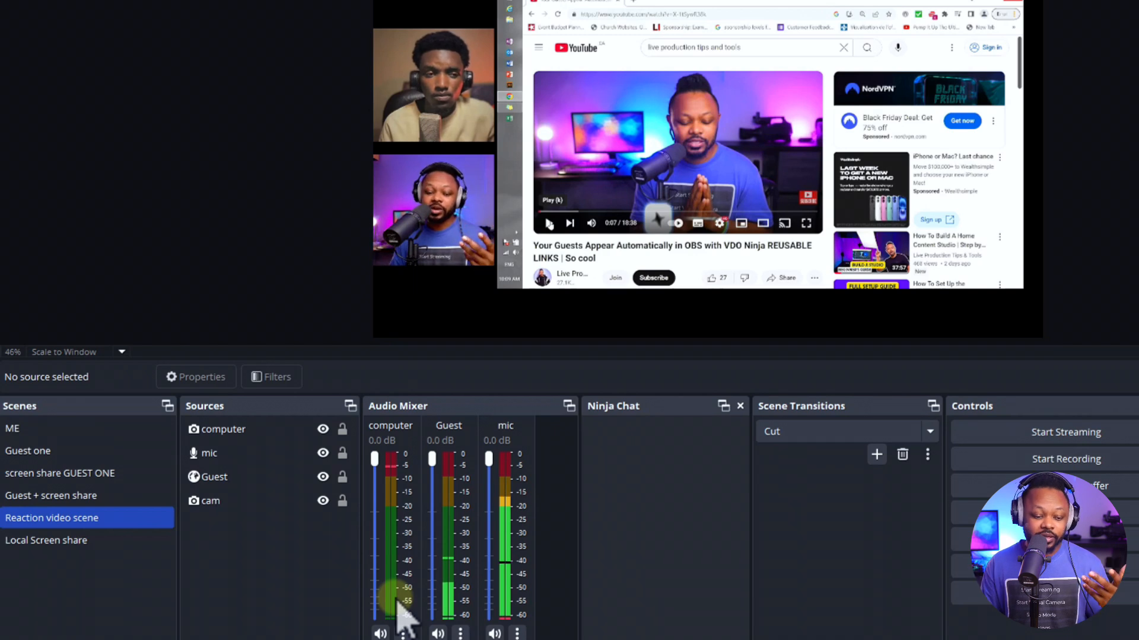
Review the computer source's device, Resolution/FPS Type and Audio Output Mode in its properties and close them.
left_click(242, 436)
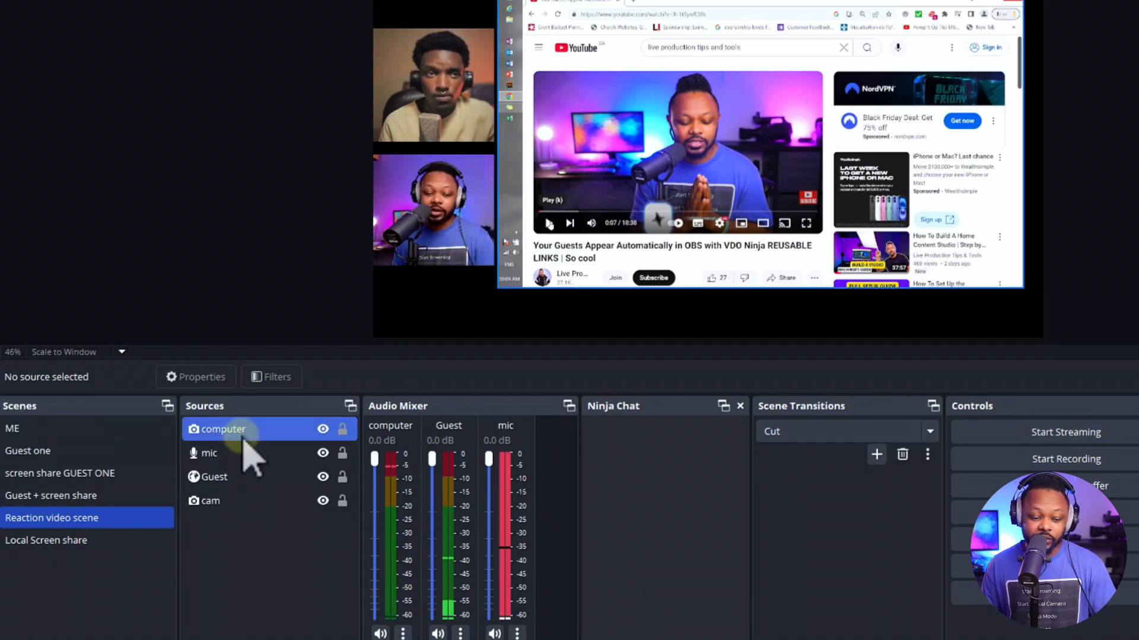
left_click(201, 378)
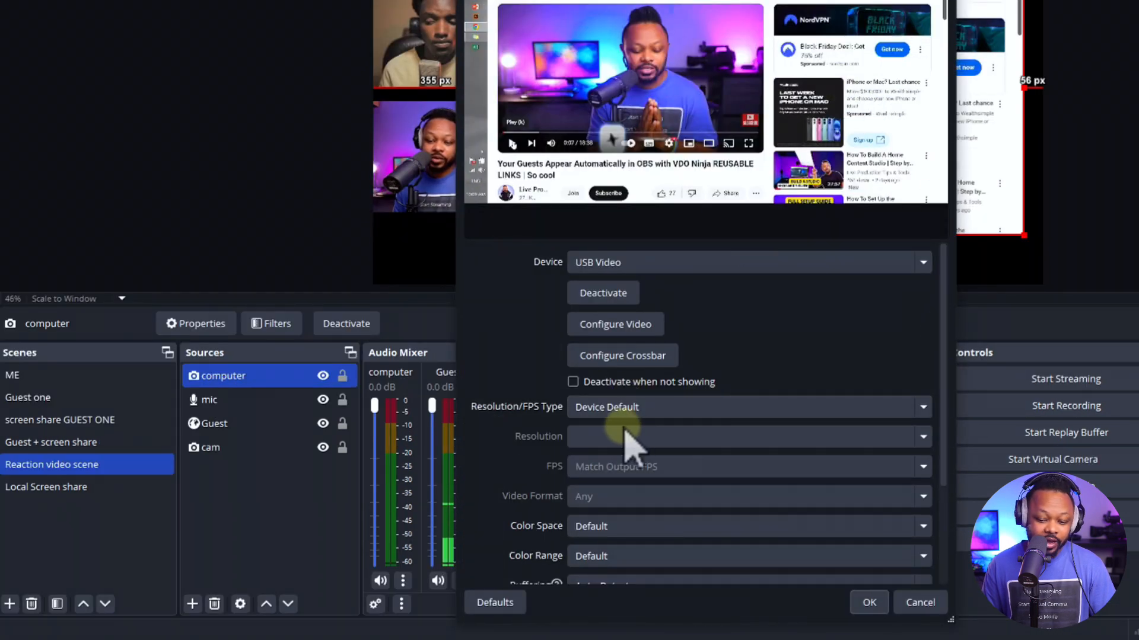
left_click_drag(946, 376, 943, 344)
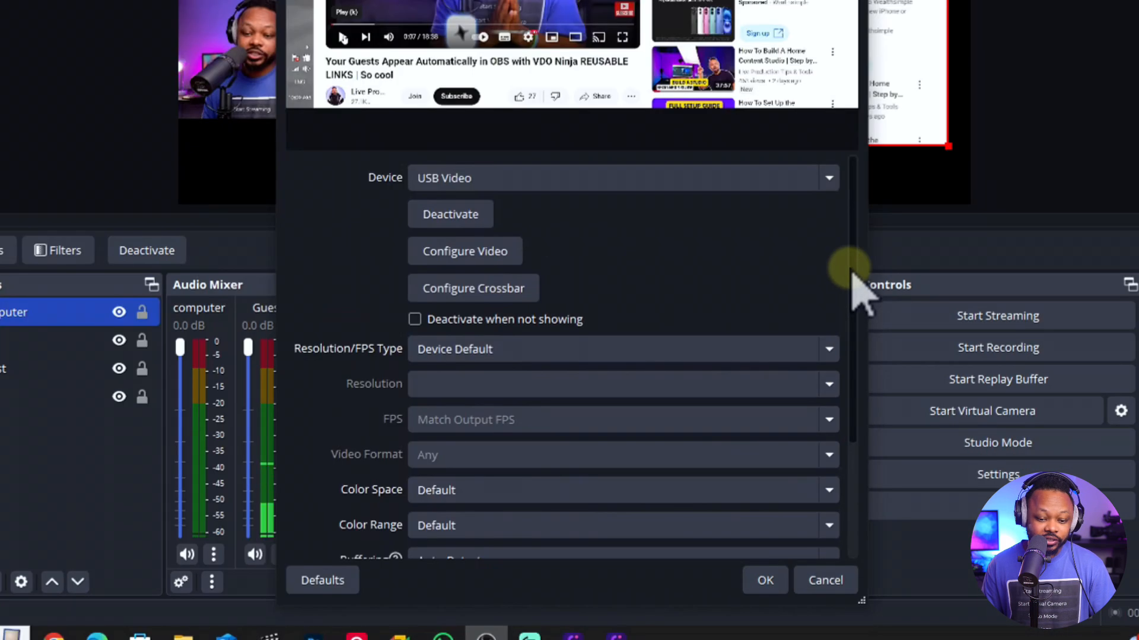
left_click(470, 353)
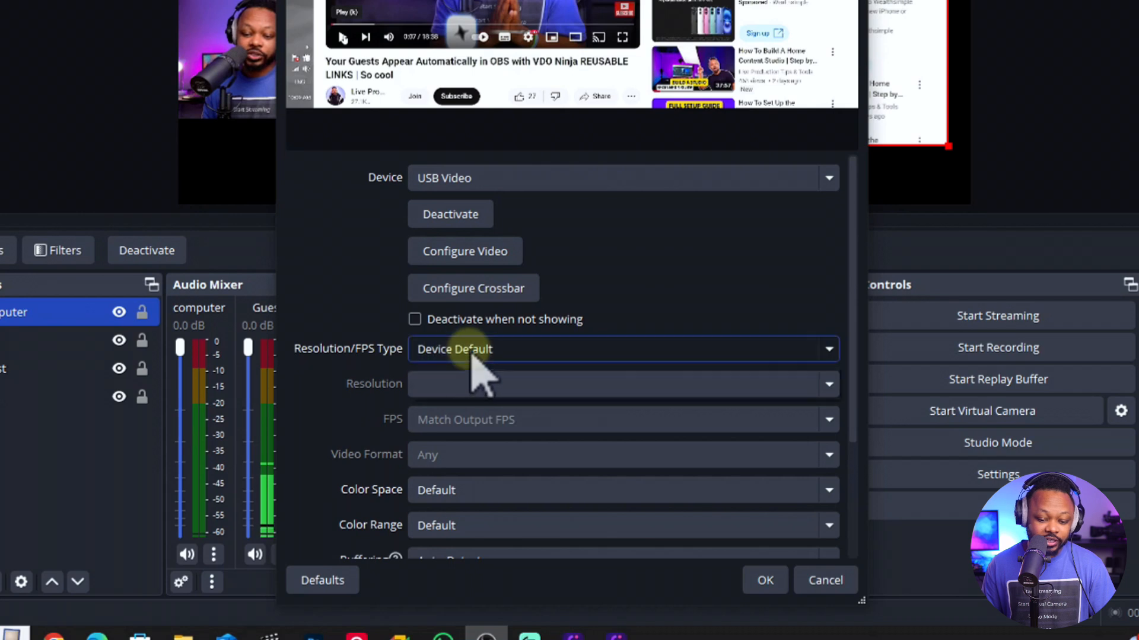
left_click(380, 337)
left_click_drag(854, 382, 863, 485)
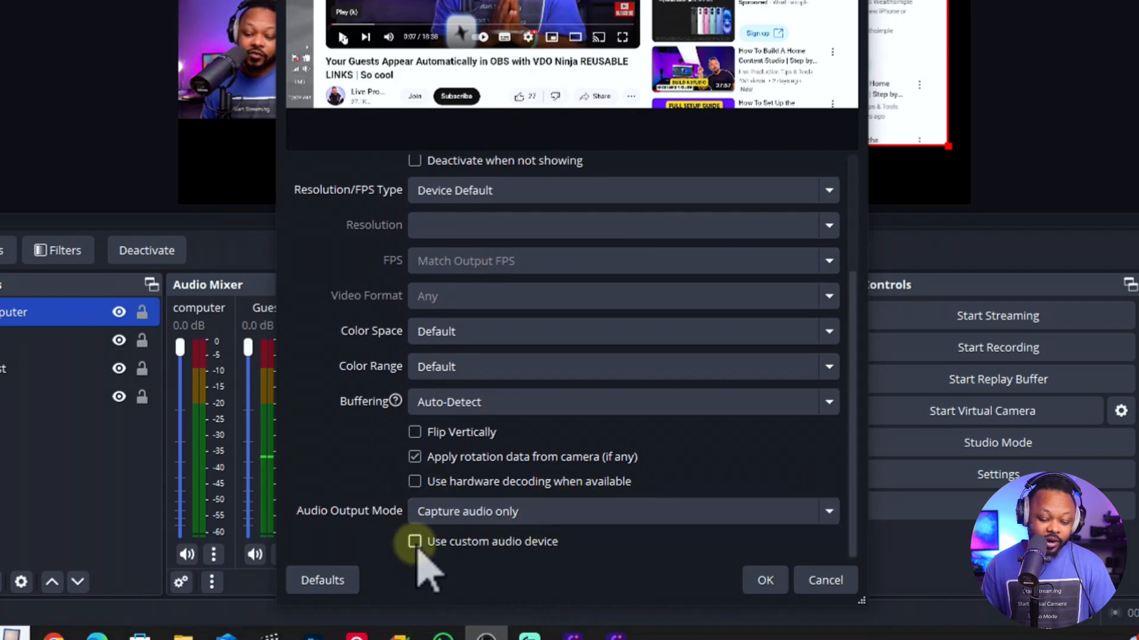
left_click(764, 581)
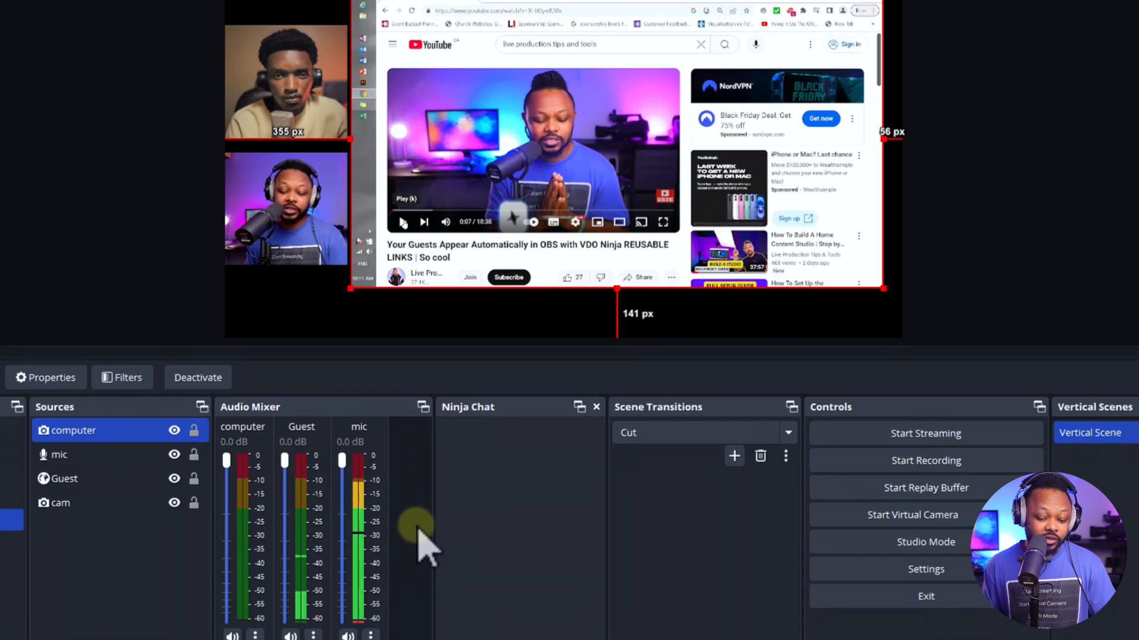
In Advanced Audio Properties, keep the computer source on Monitor and Output and set the Guest source's audio monitoring to Monitor and Output.
right_click(448, 505)
left_click(486, 531)
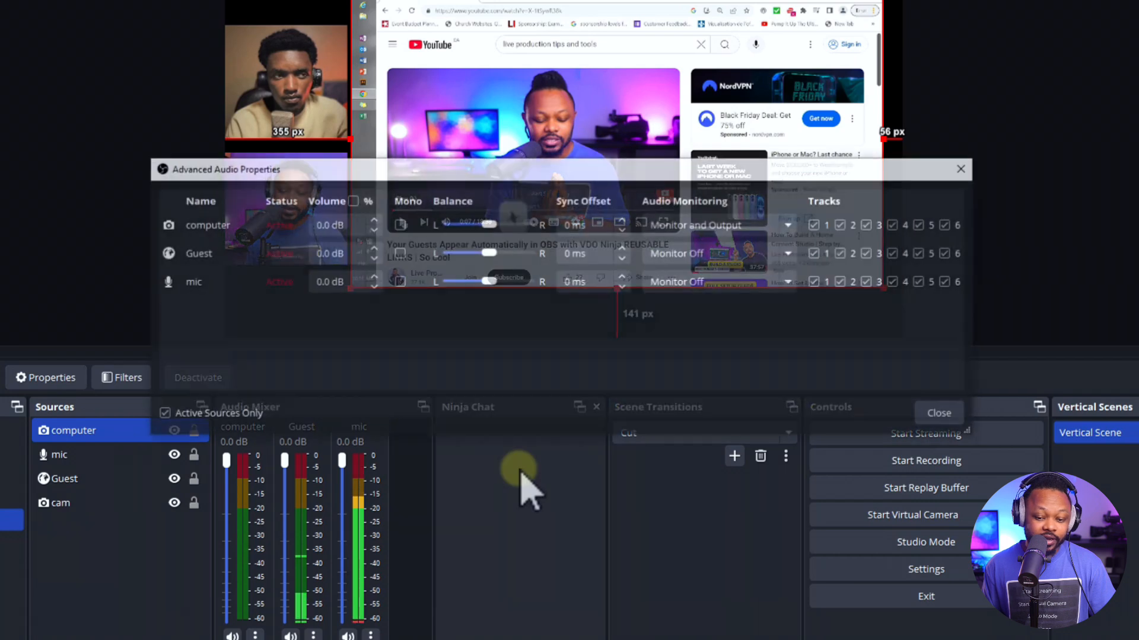
left_click_drag(495, 169, 518, 133)
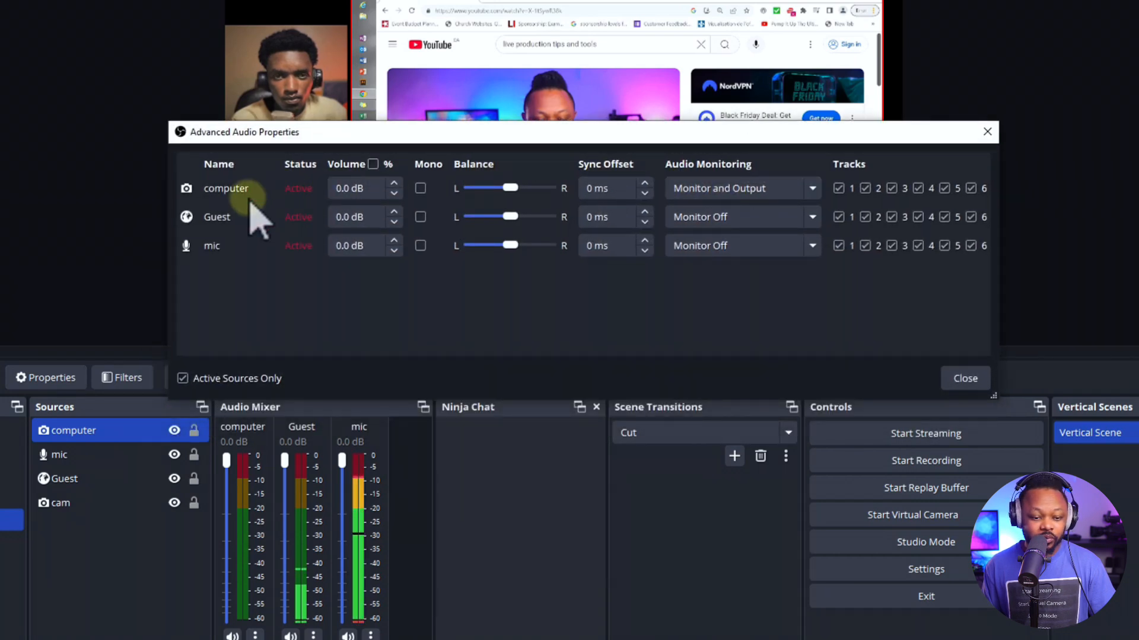
left_click(759, 188)
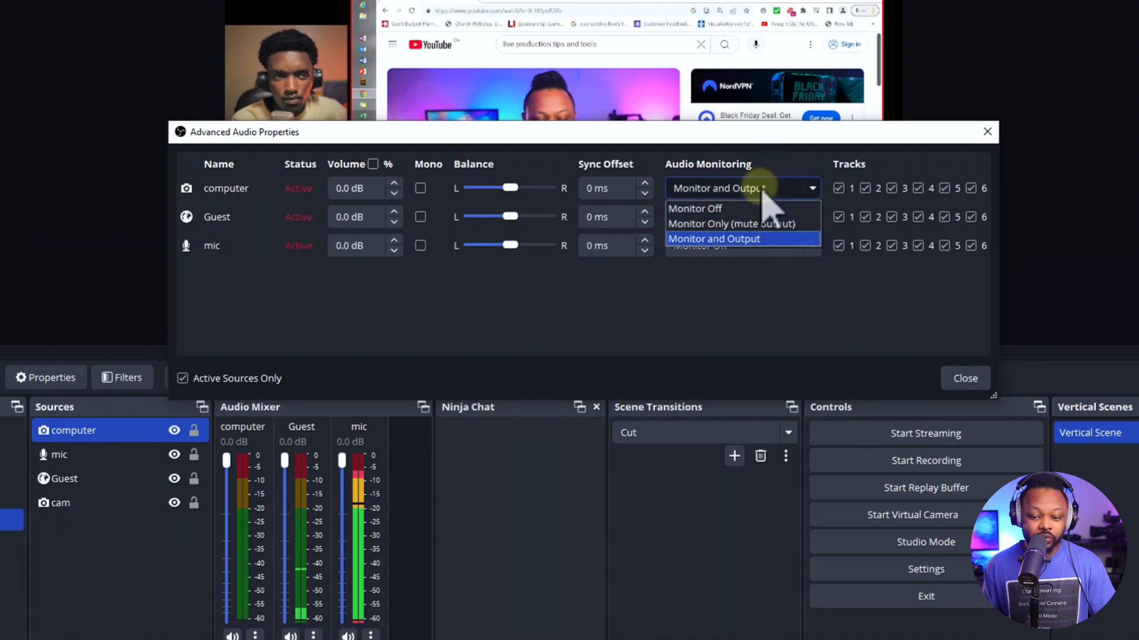
left_click(726, 239)
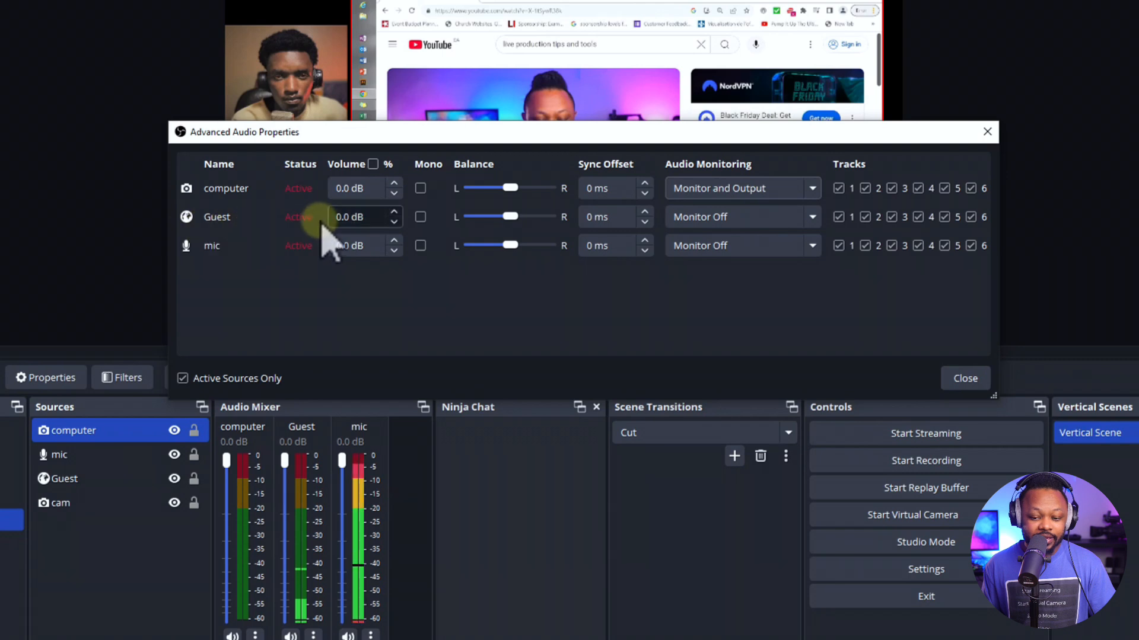
left_click(745, 224)
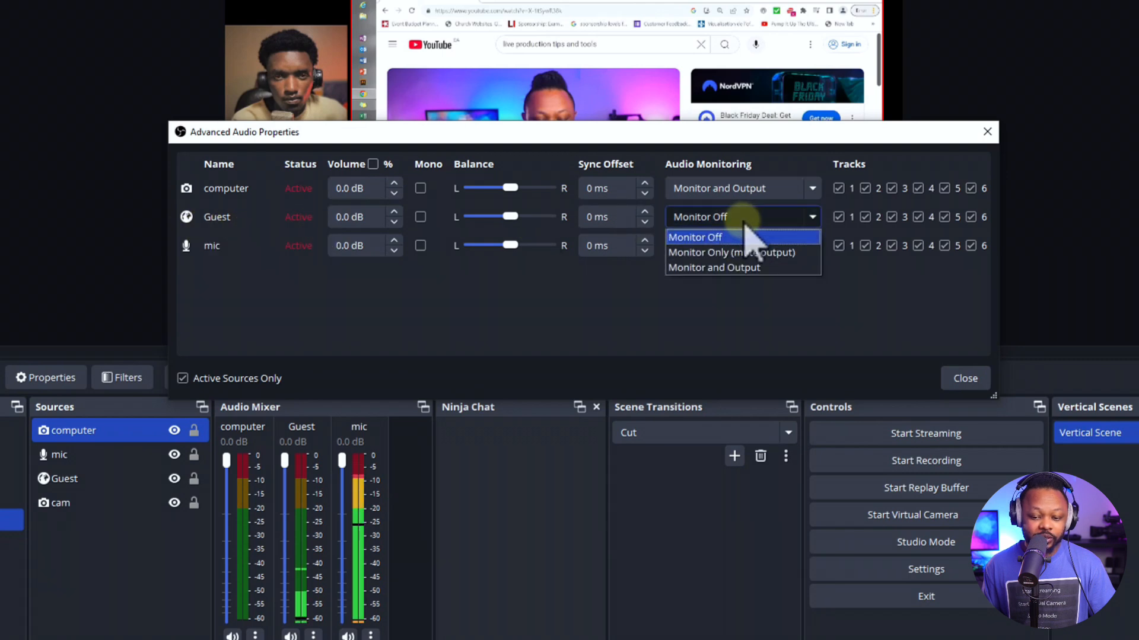
left_click(716, 267)
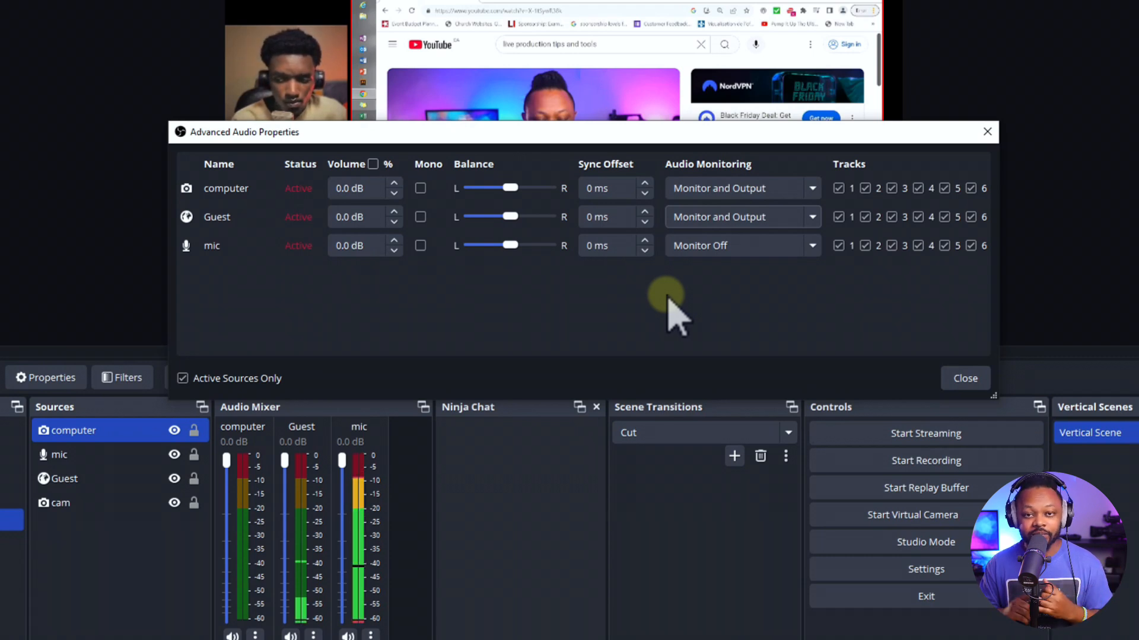
left_click(969, 383)
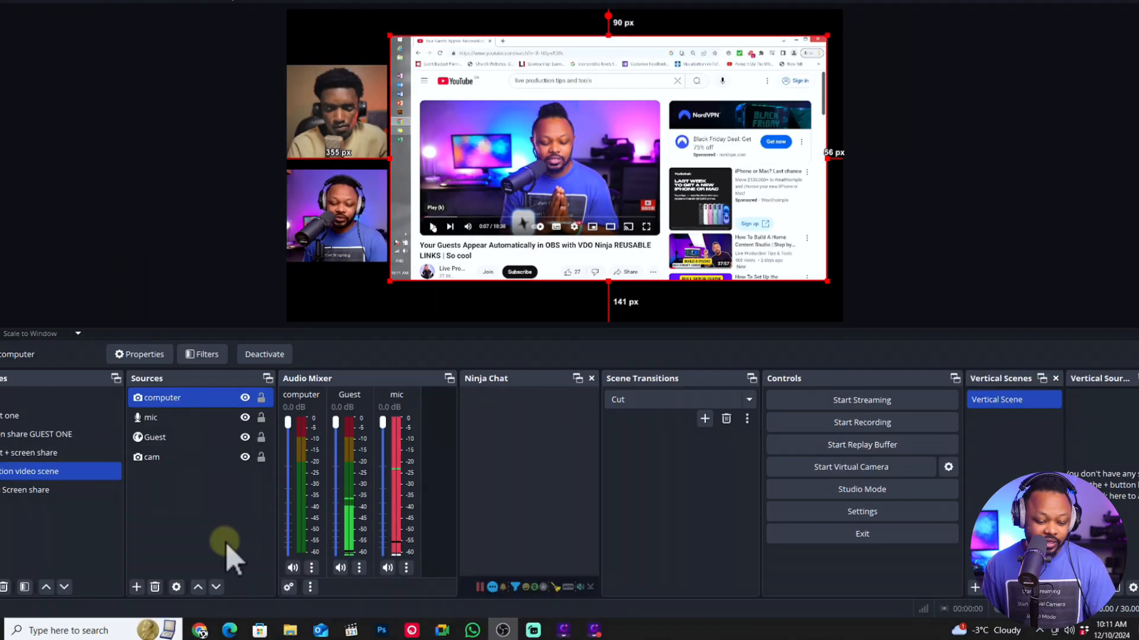
Switch to the VDO.Ninja control room in Chrome, enable the director's microphone or video, and expand the Audio Source(s) list in its settings.
left_click(201, 632)
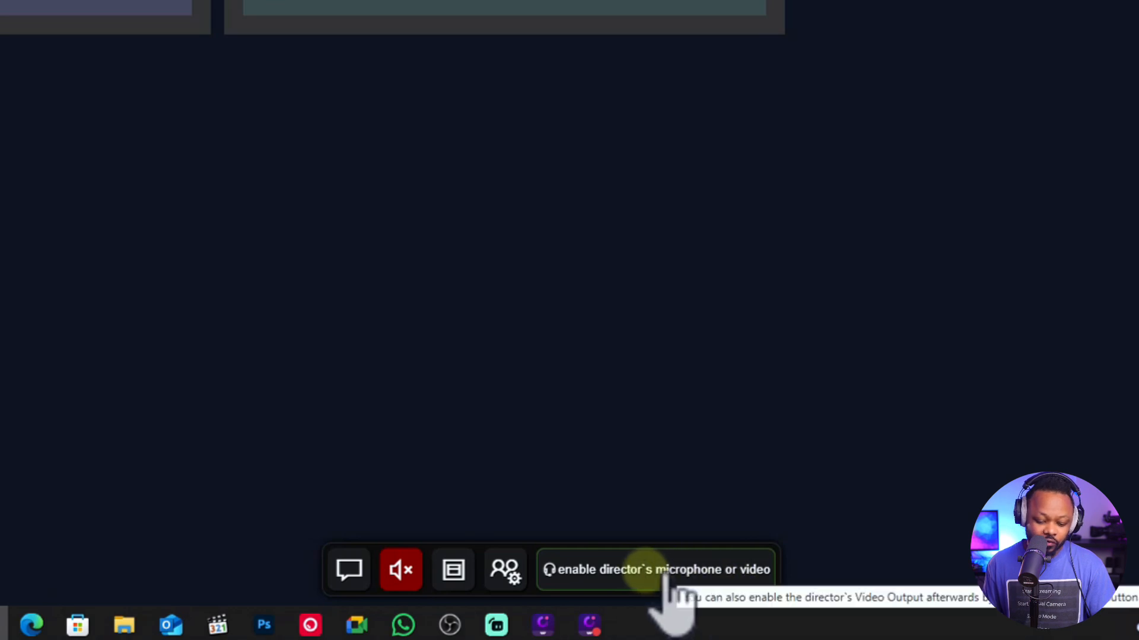
left_click(589, 568)
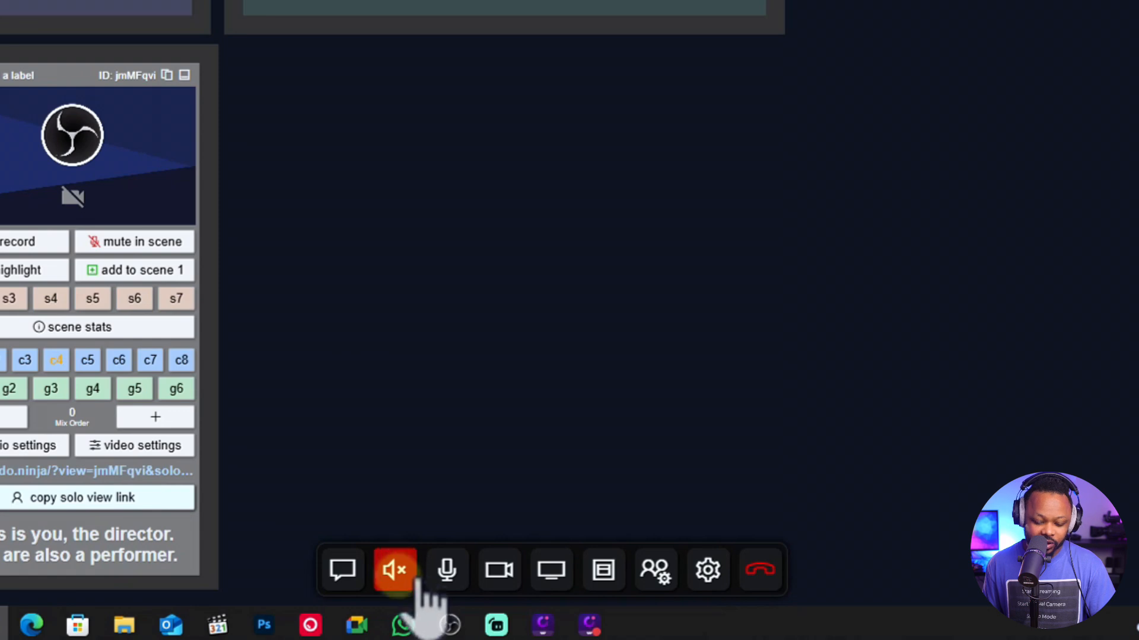
left_click(398, 573)
left_click(399, 570)
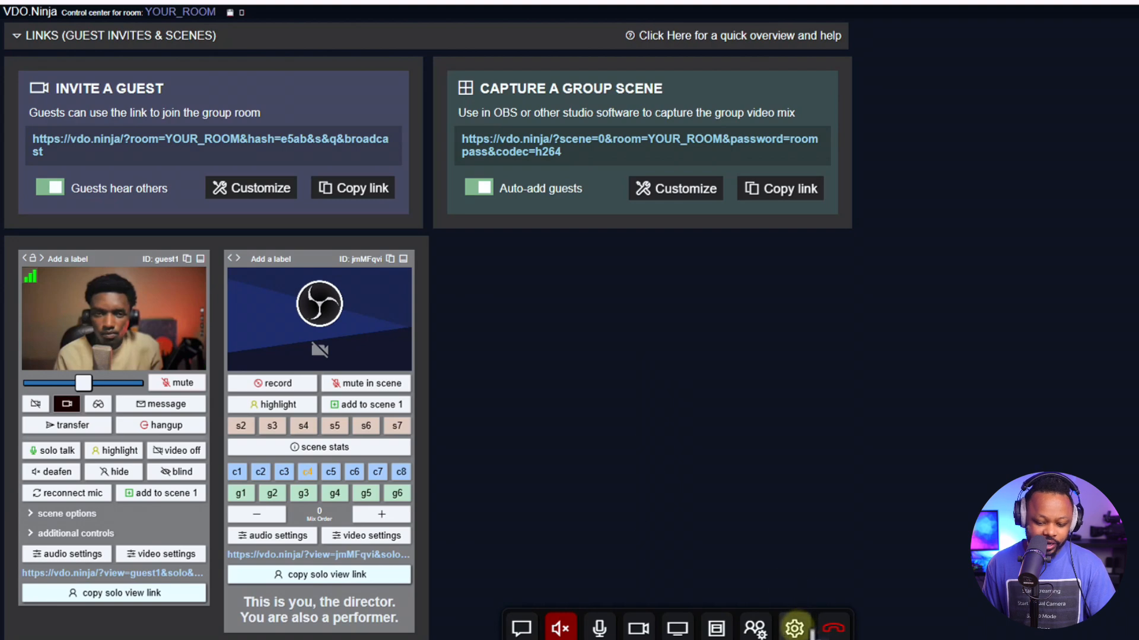
left_click(807, 631)
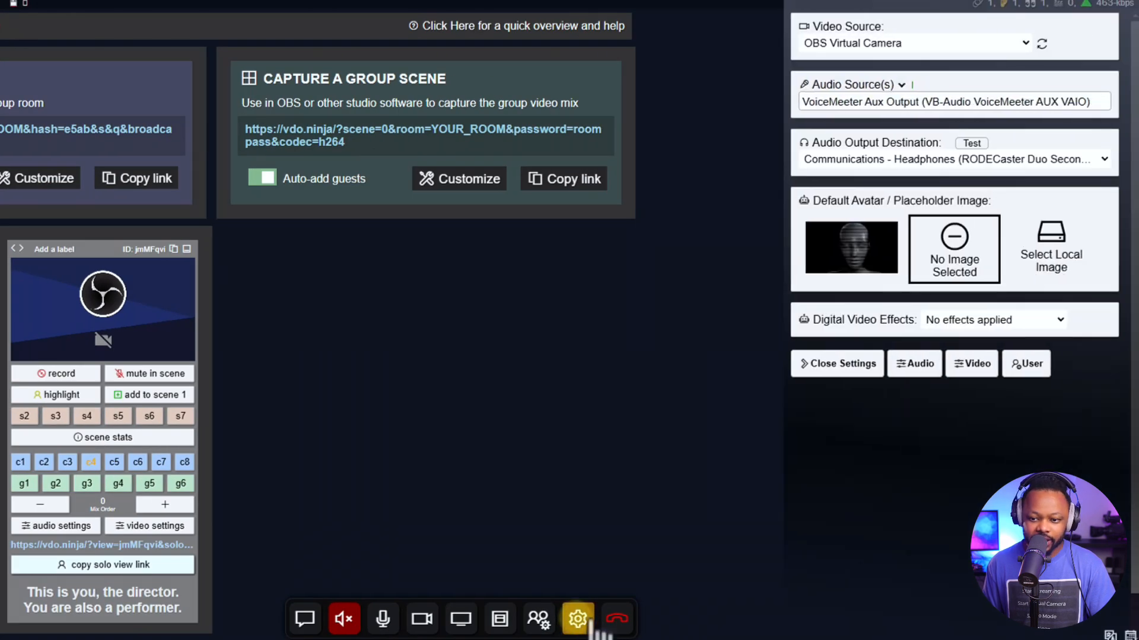
left_click(846, 112)
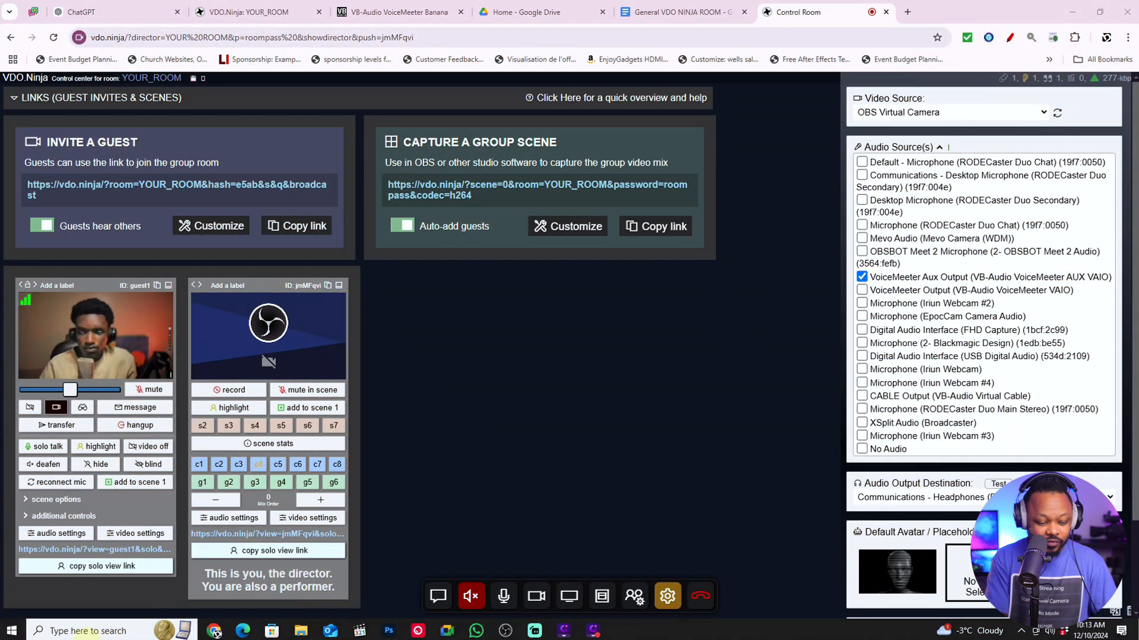
Launch Voicemeeter Banana from the Windows search and check which device is assigned to its MIC hardware input.
left_click(65, 631)
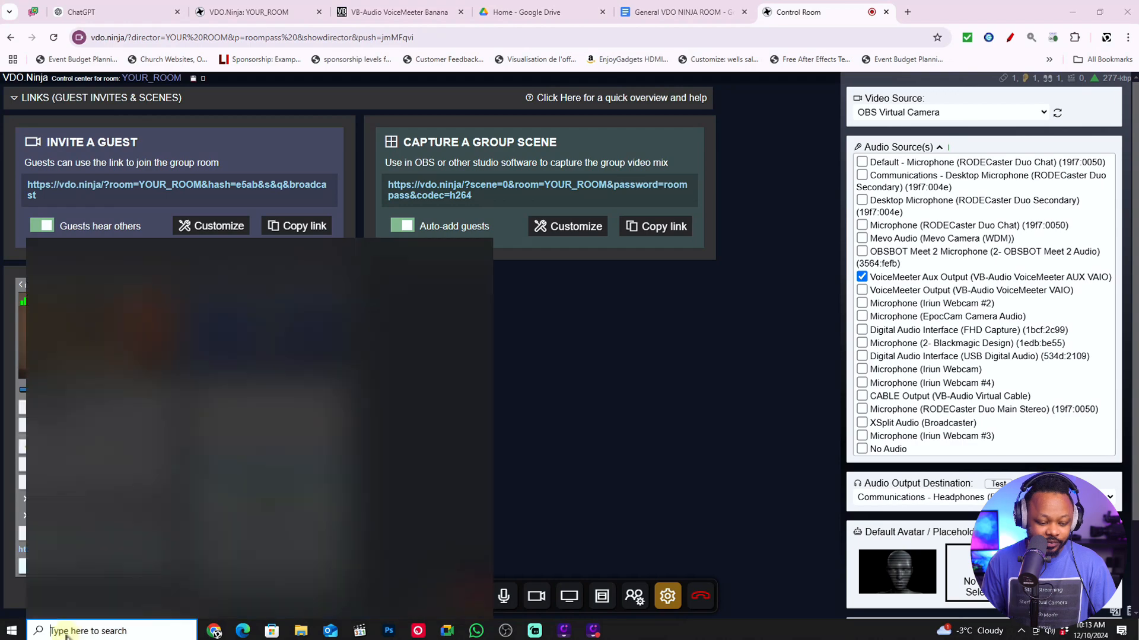
type("voice")
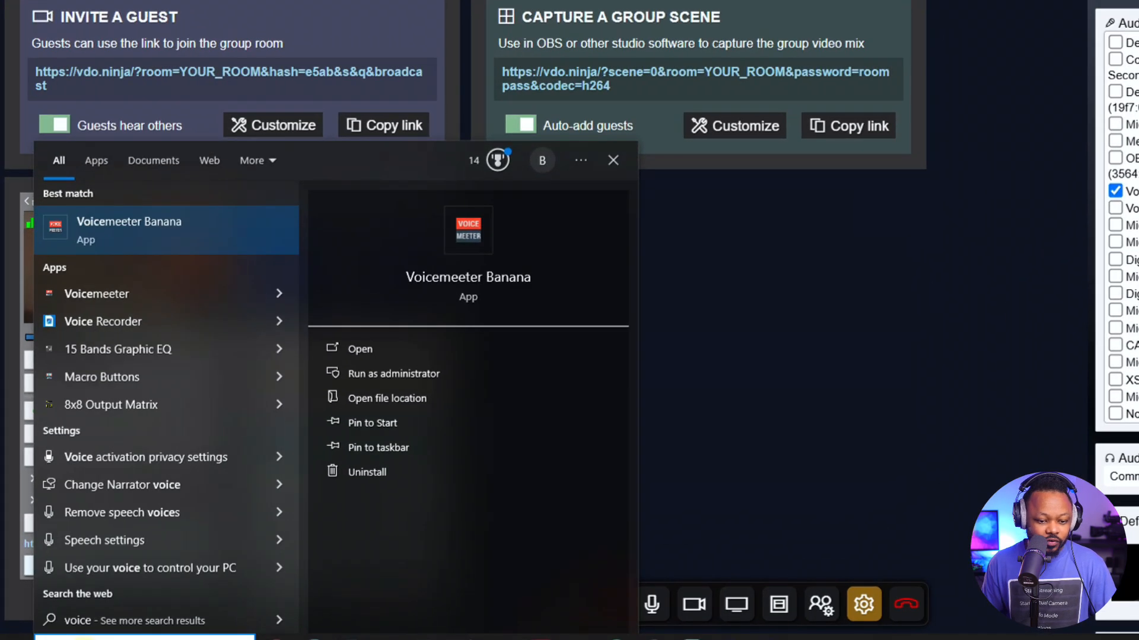
left_click(482, 227)
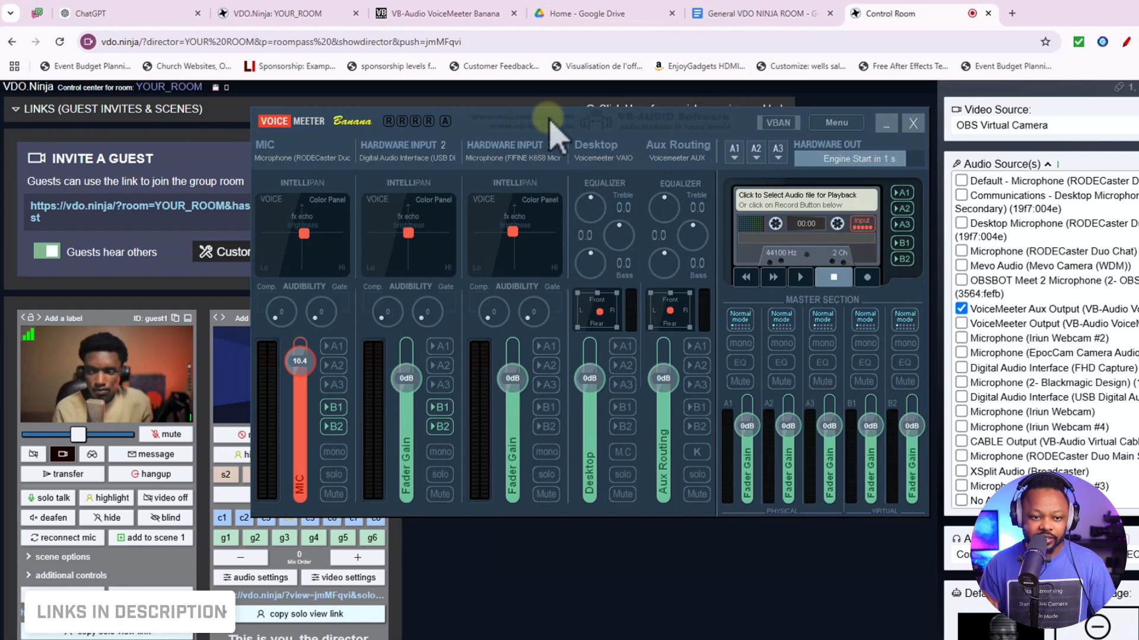
left_click_drag(513, 124, 555, 134)
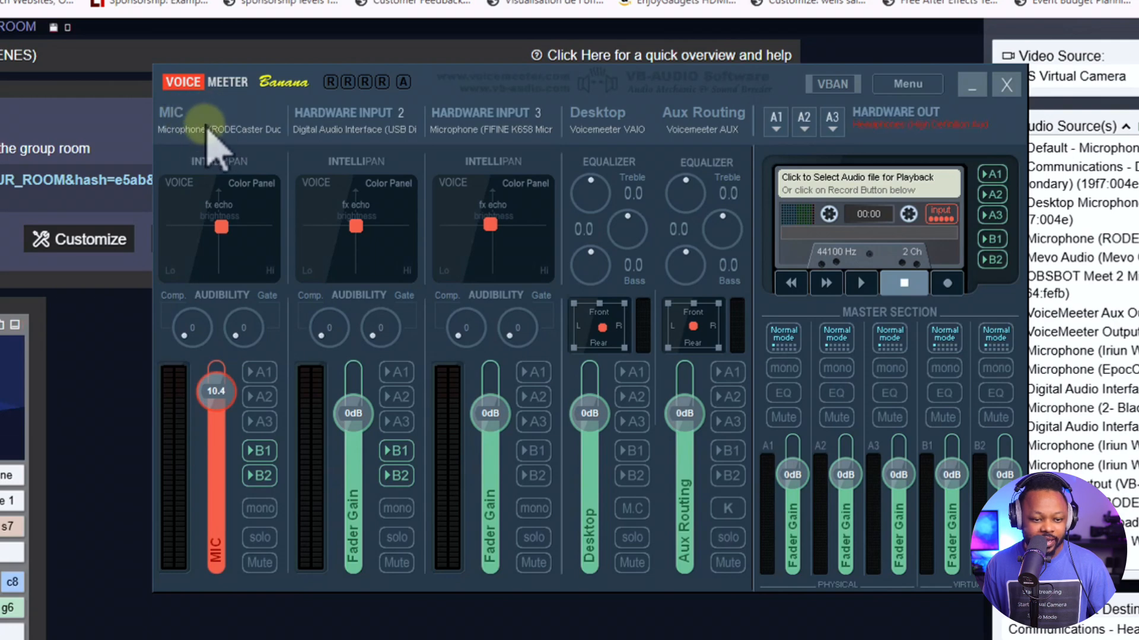
left_click(224, 131)
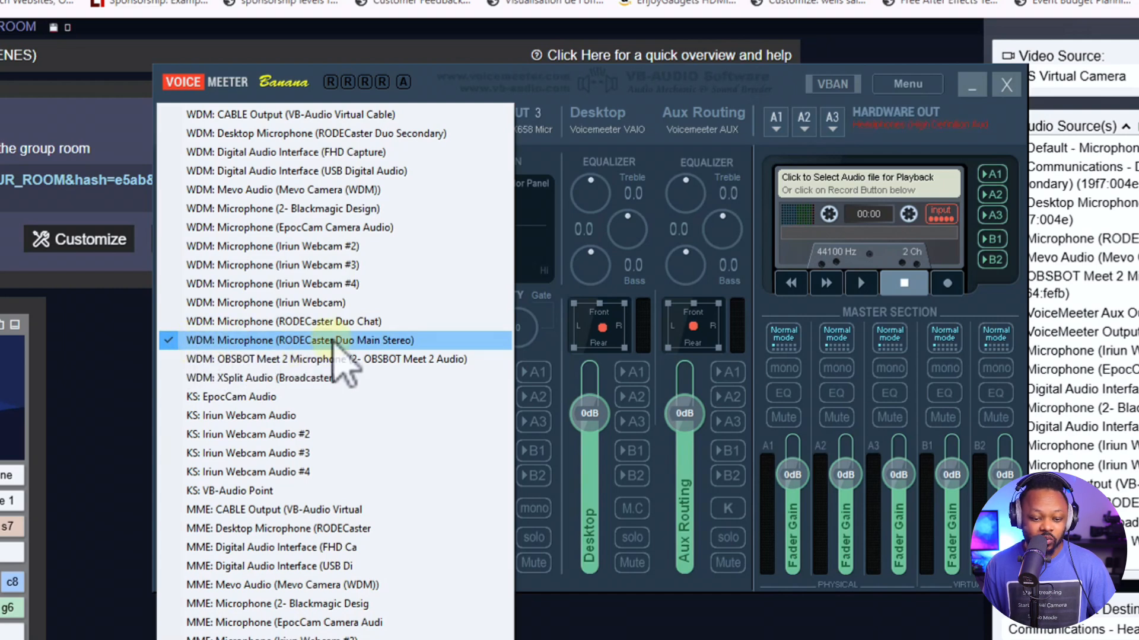
left_click(283, 85)
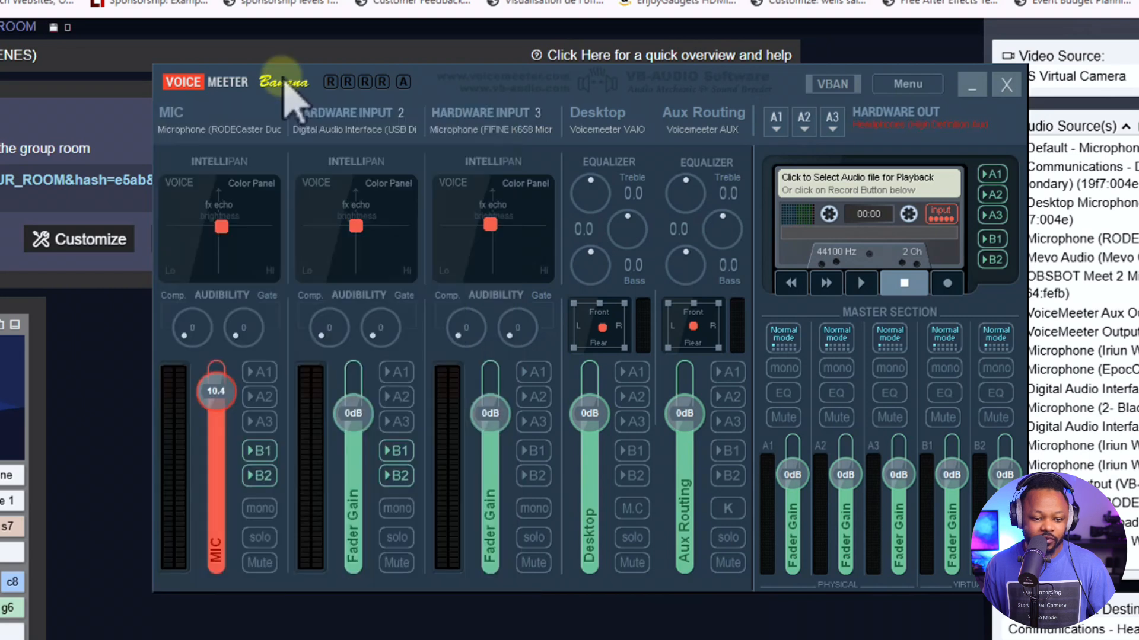
Check the device assigned to Hardware Input 2 and review the B1 and B2 routing of the MIC and Hardware Input 2 channels.
left_click(354, 130)
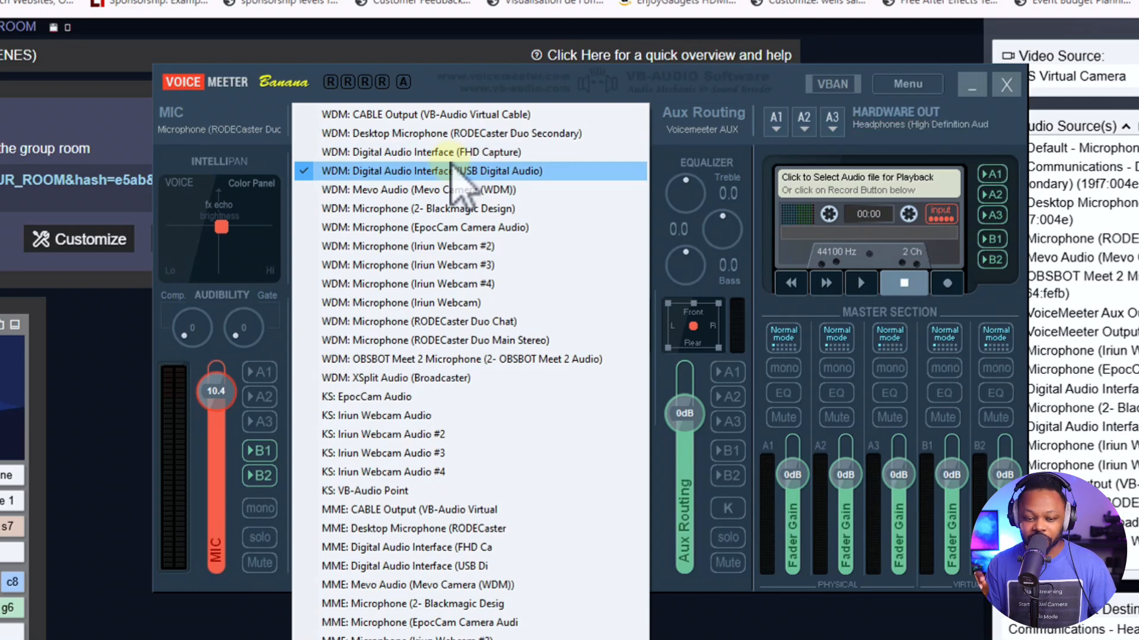
left_click(453, 97)
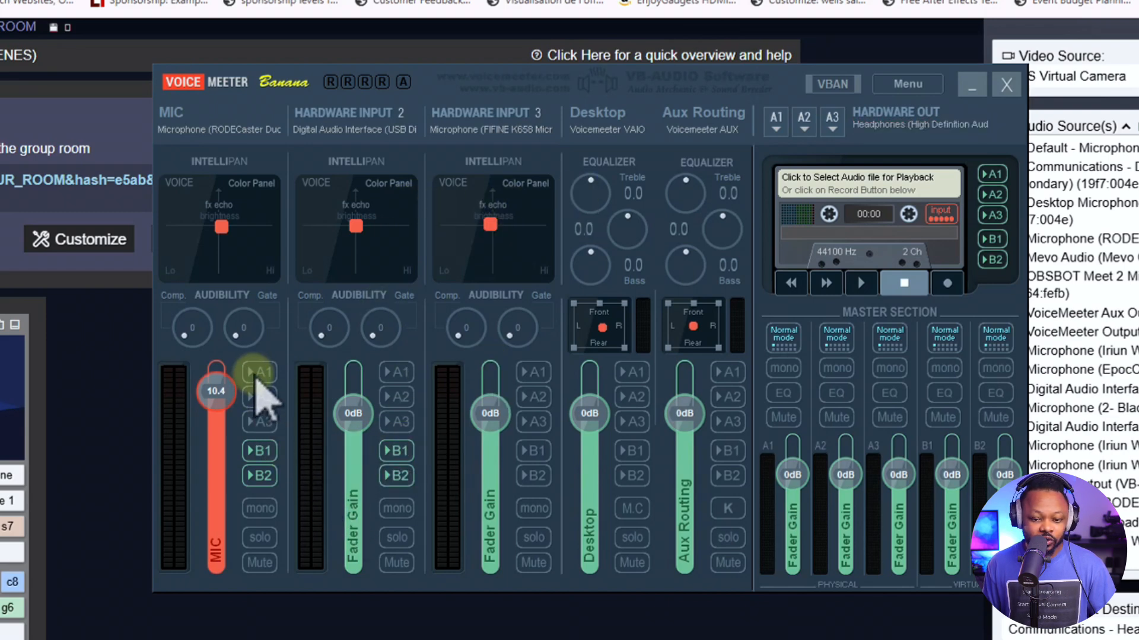
left_click(263, 453)
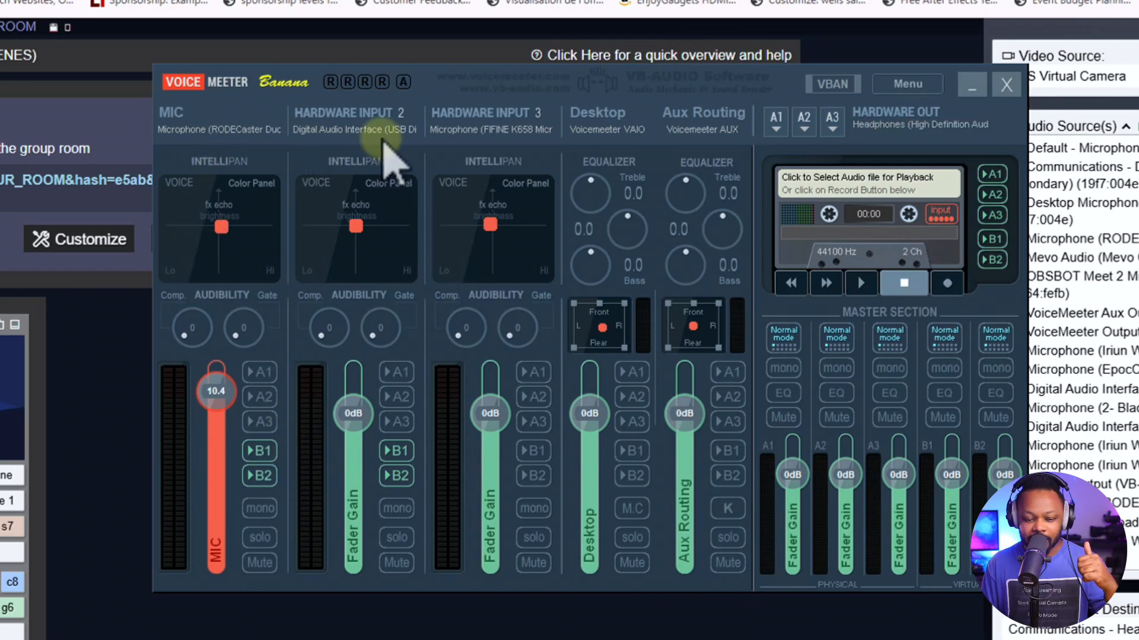
left_click(267, 452)
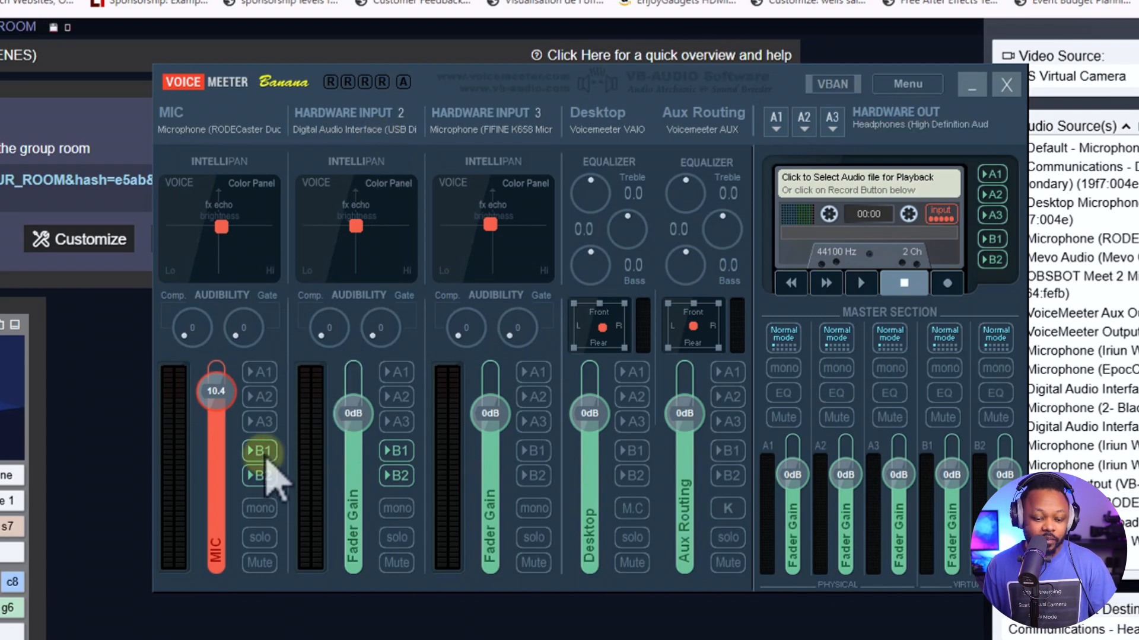
left_click(264, 474)
left_click(392, 453)
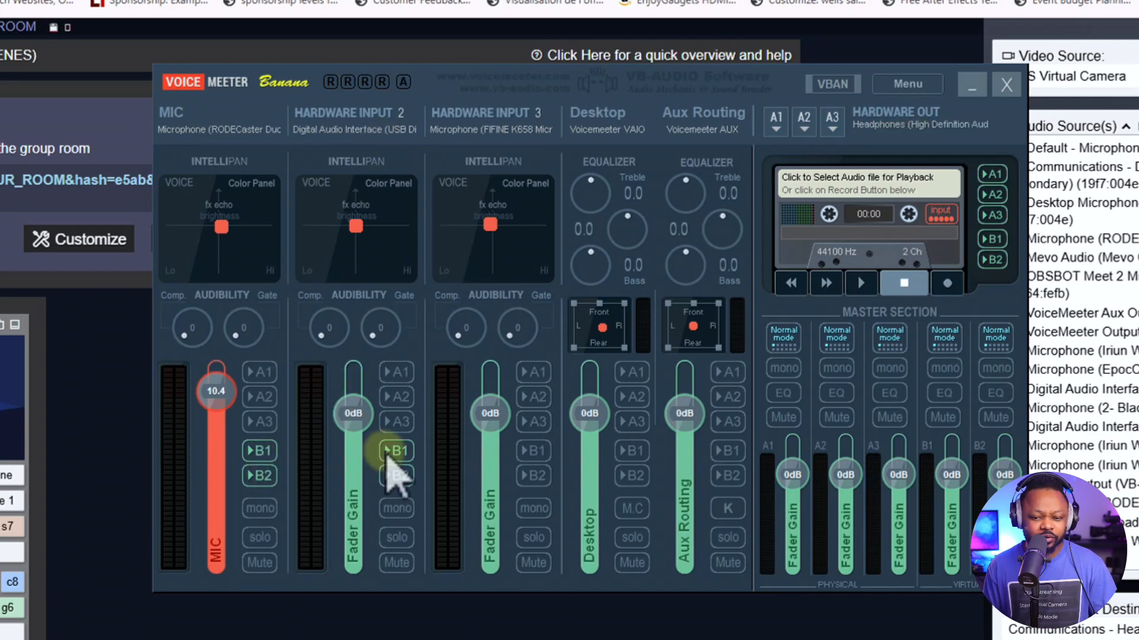
left_click(396, 475)
left_click(619, 237)
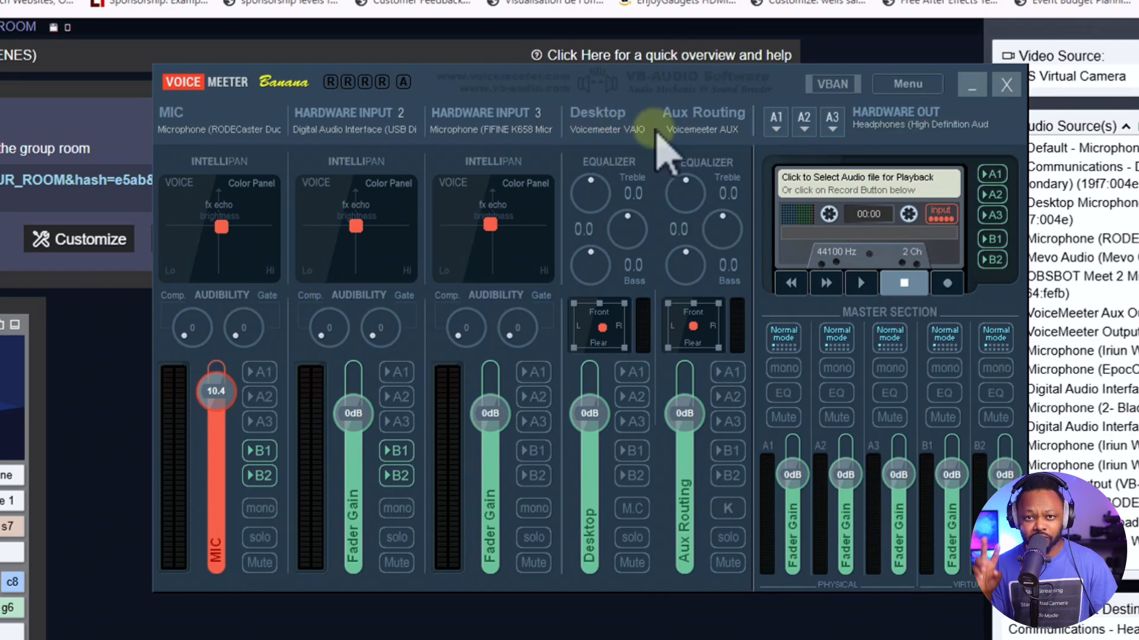
left_click(261, 474)
left_click(396, 451)
left_click(397, 476)
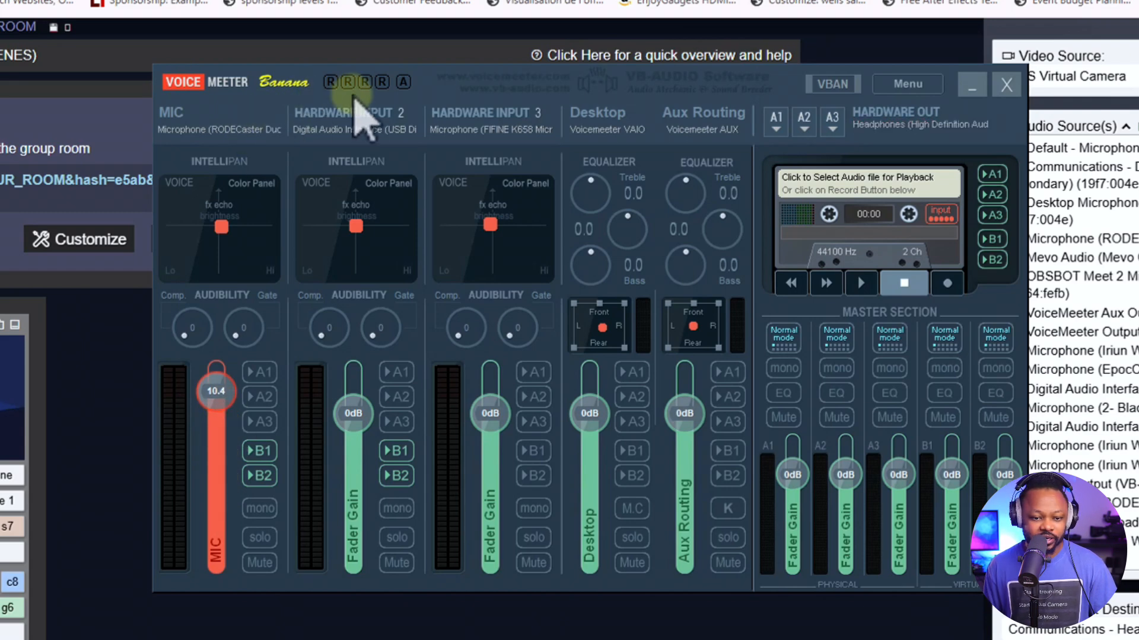
Assign WDM: Desktop Microphone (RODECaster Duo Secondary) as the device for the MIC hardware input.
left_click_drag(368, 102, 338, 94)
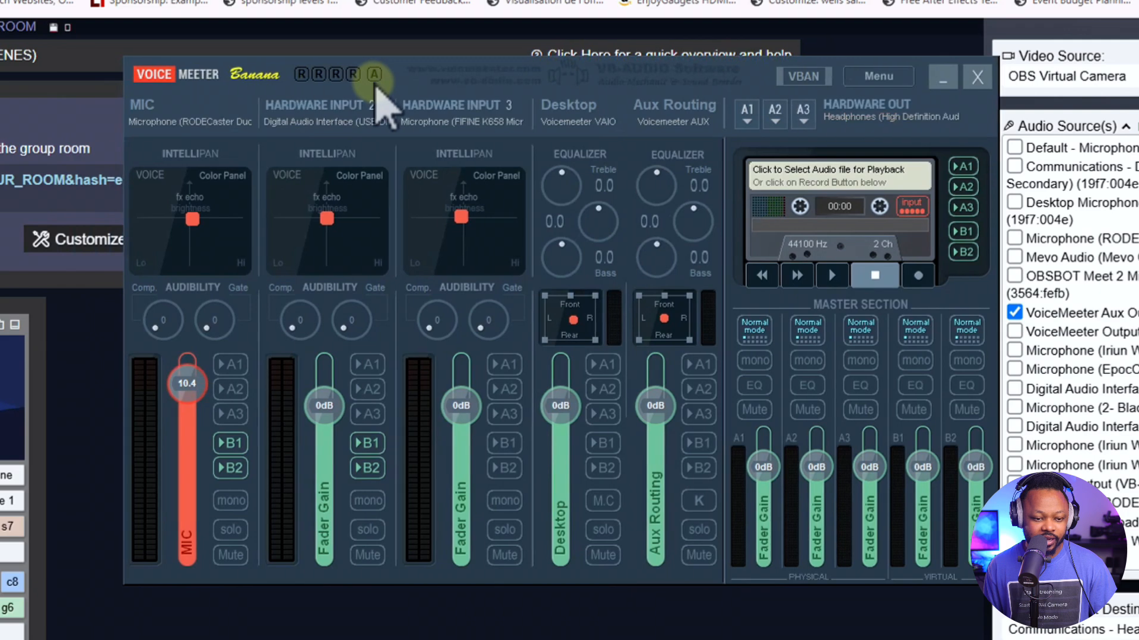
left_click(211, 116)
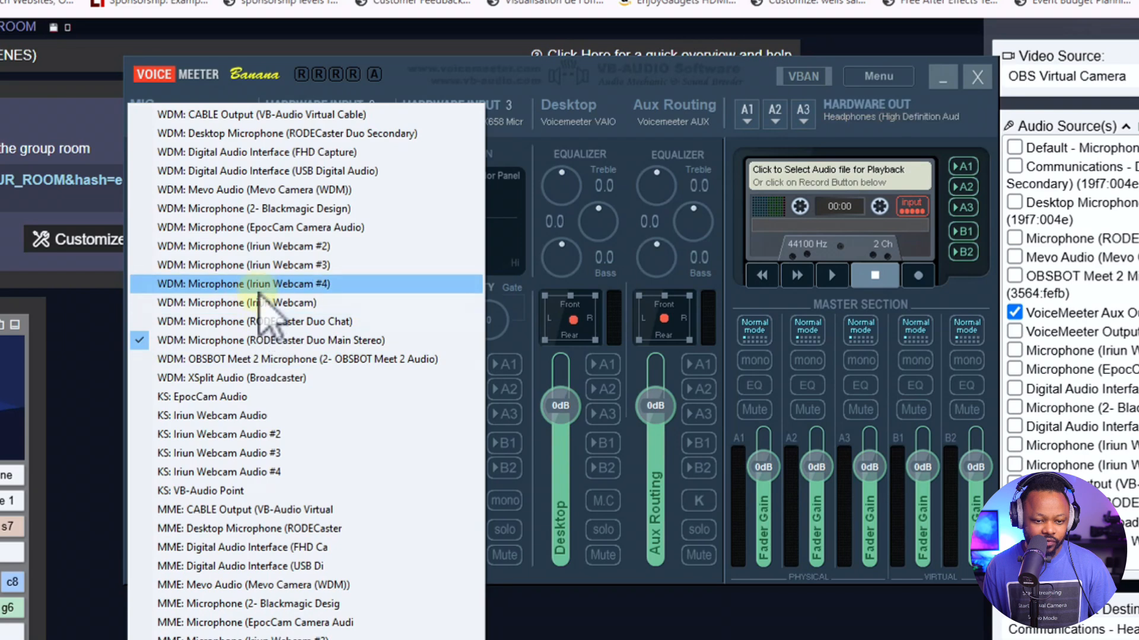
left_click(267, 134)
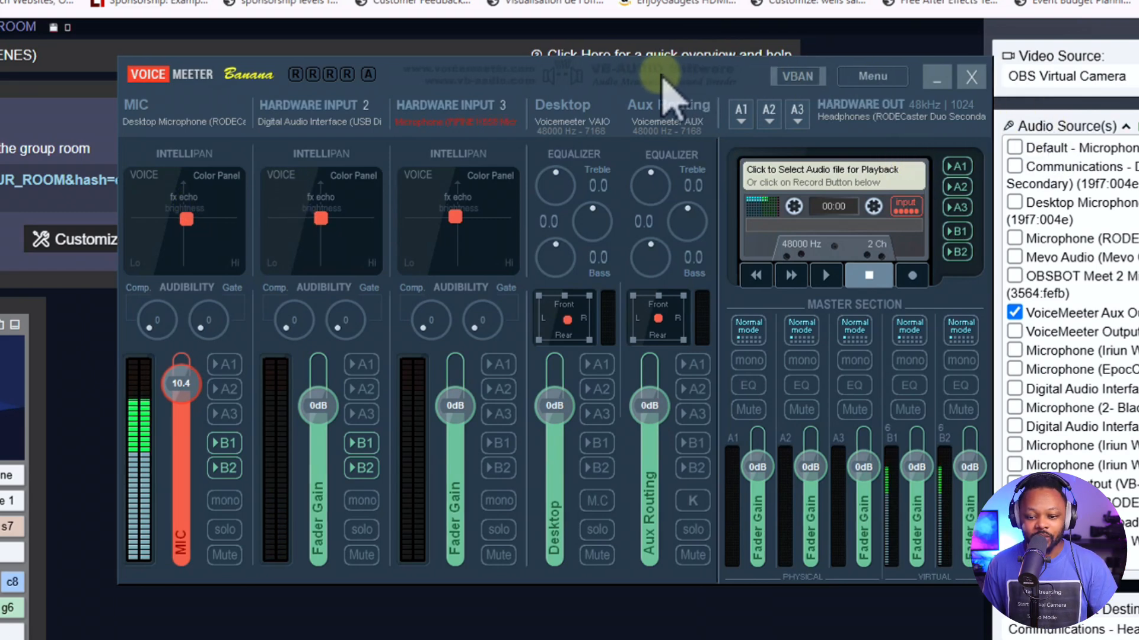
Move the Voicemeeter window clear of the VDO.Ninja settings and check which device is assigned to hardware output A1.
left_click_drag(672, 77, 581, 77)
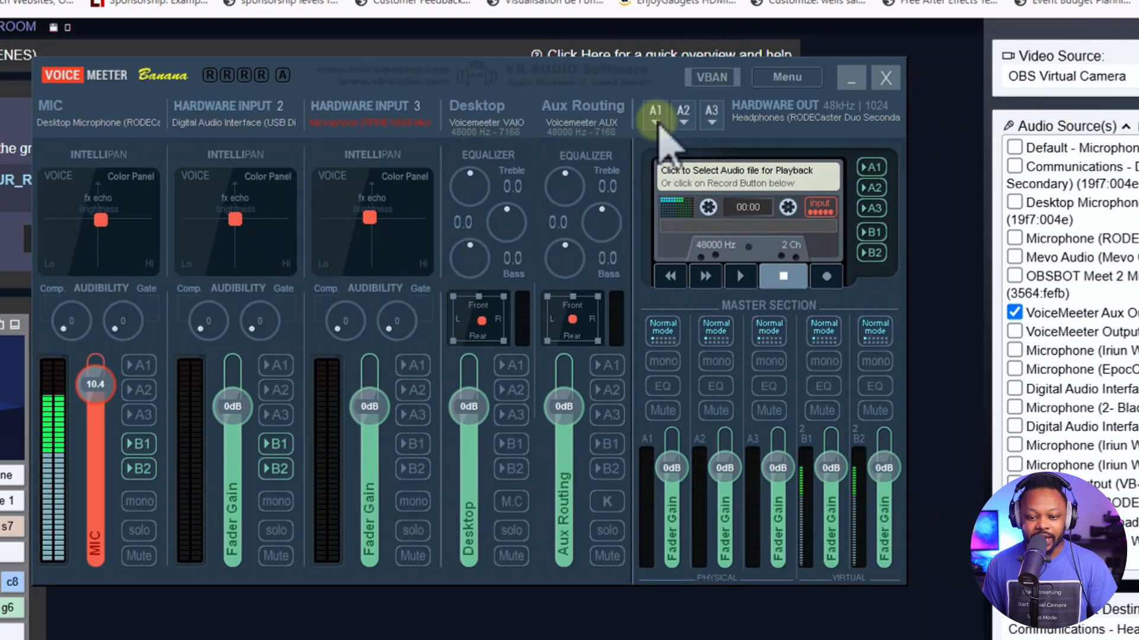
left_click(655, 113)
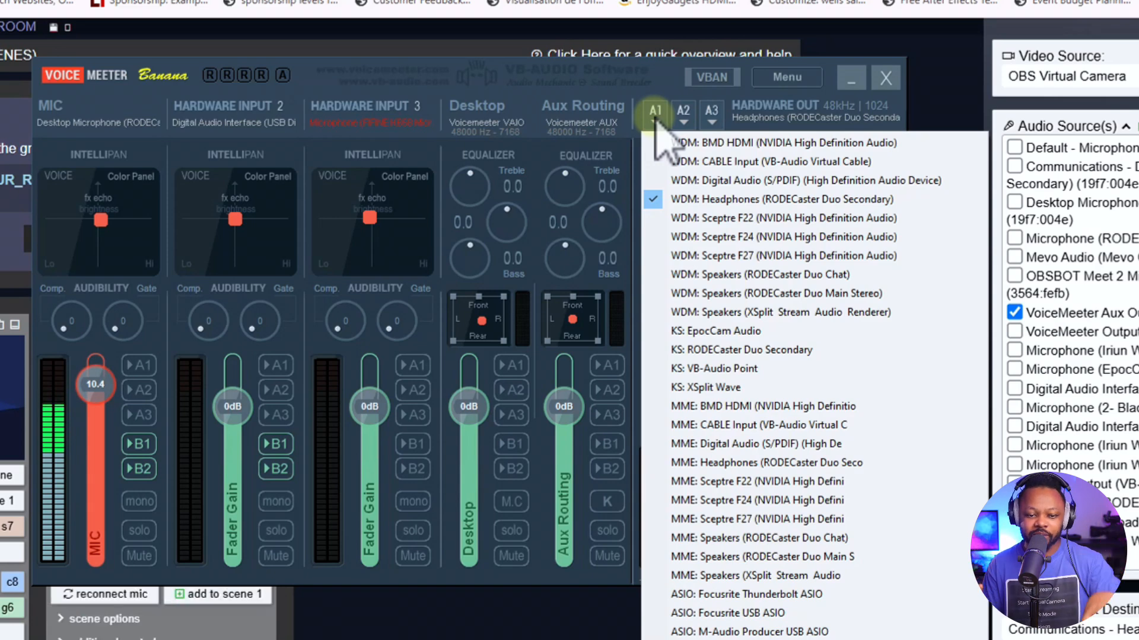
left_click(652, 74)
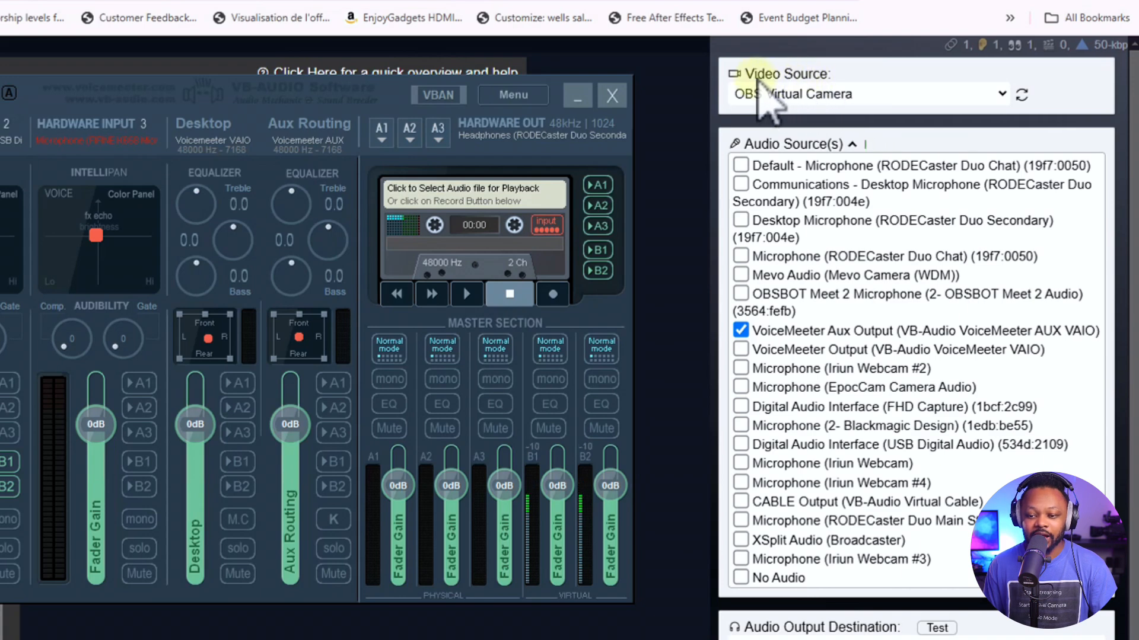
Keep OBS Virtual Camera as the director's video source, switch to OBS to start the virtual camera, and return to the VDO.Ninja control room.
left_click(808, 96)
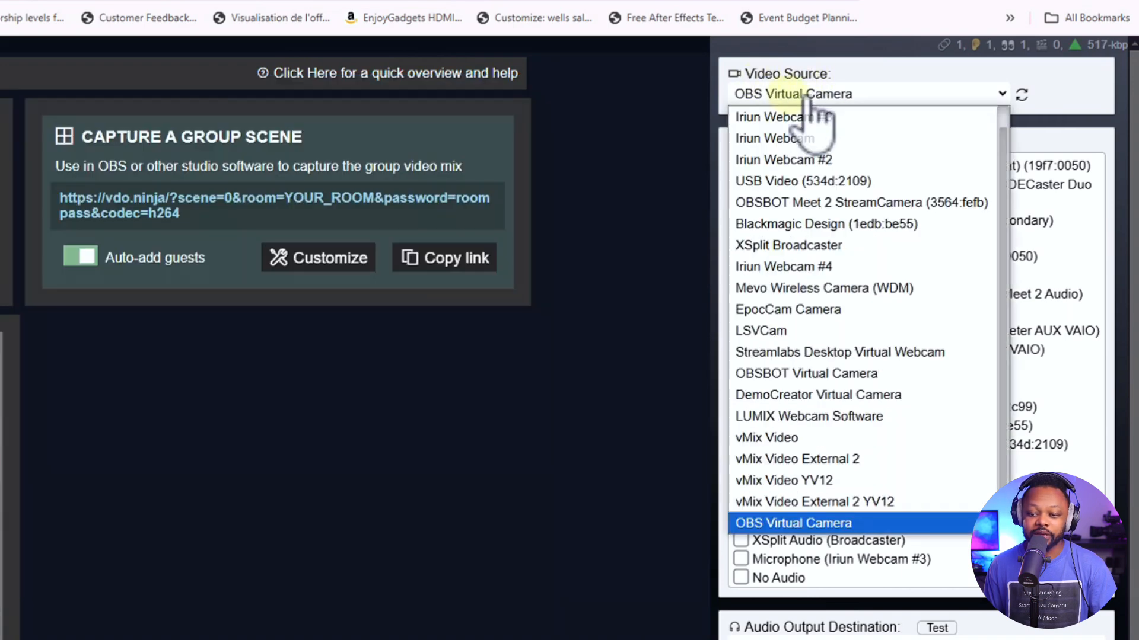
left_click(808, 95)
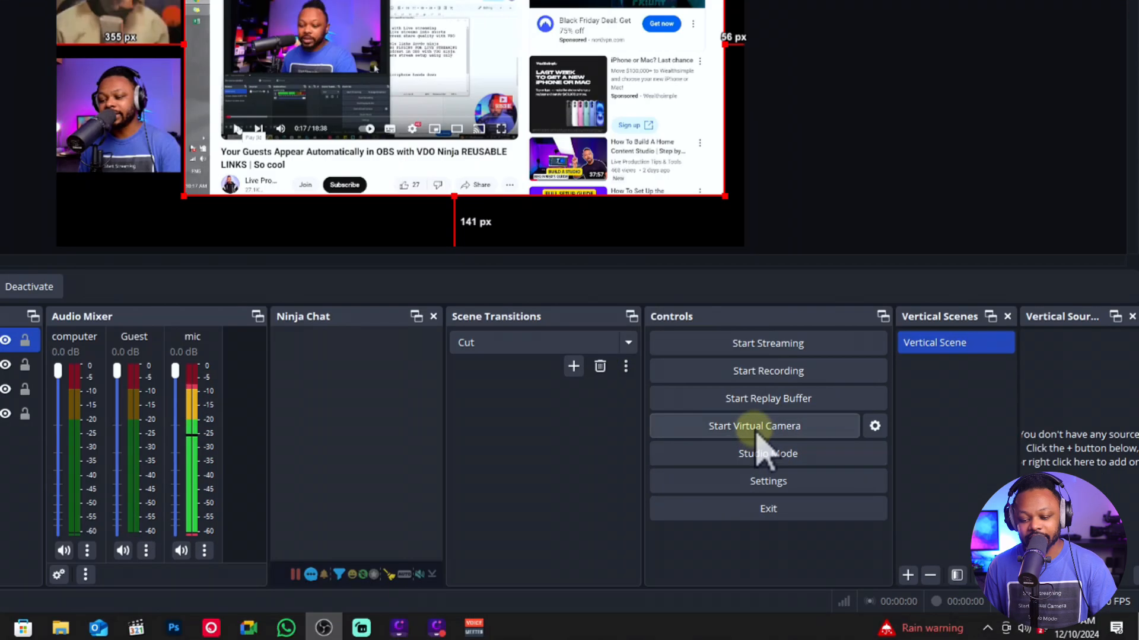
left_click(748, 434)
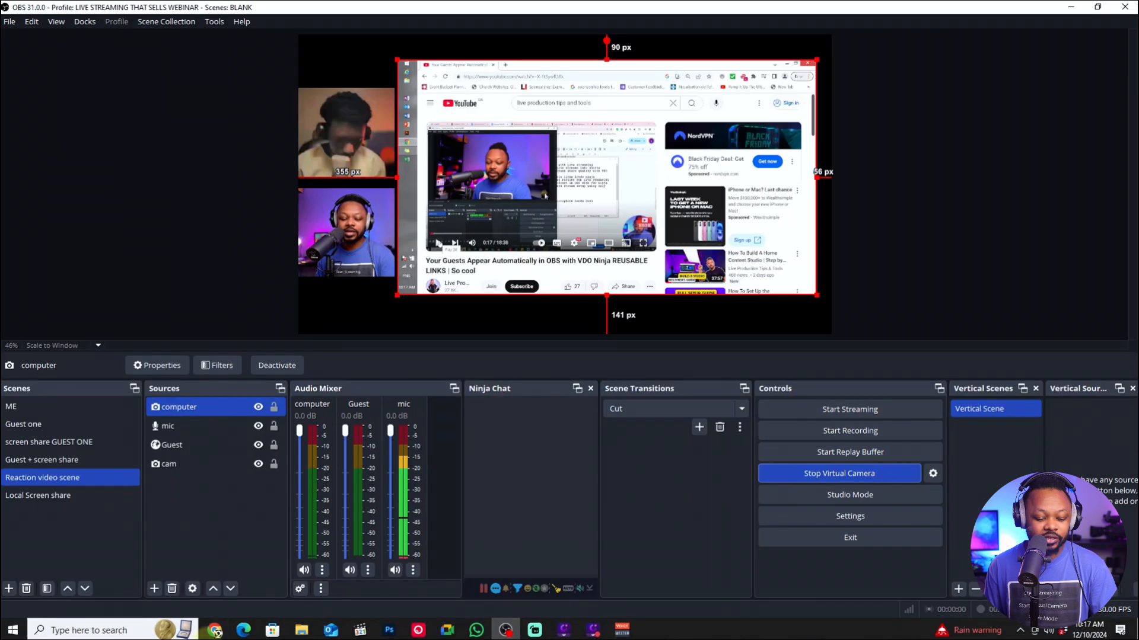
left_click(215, 630)
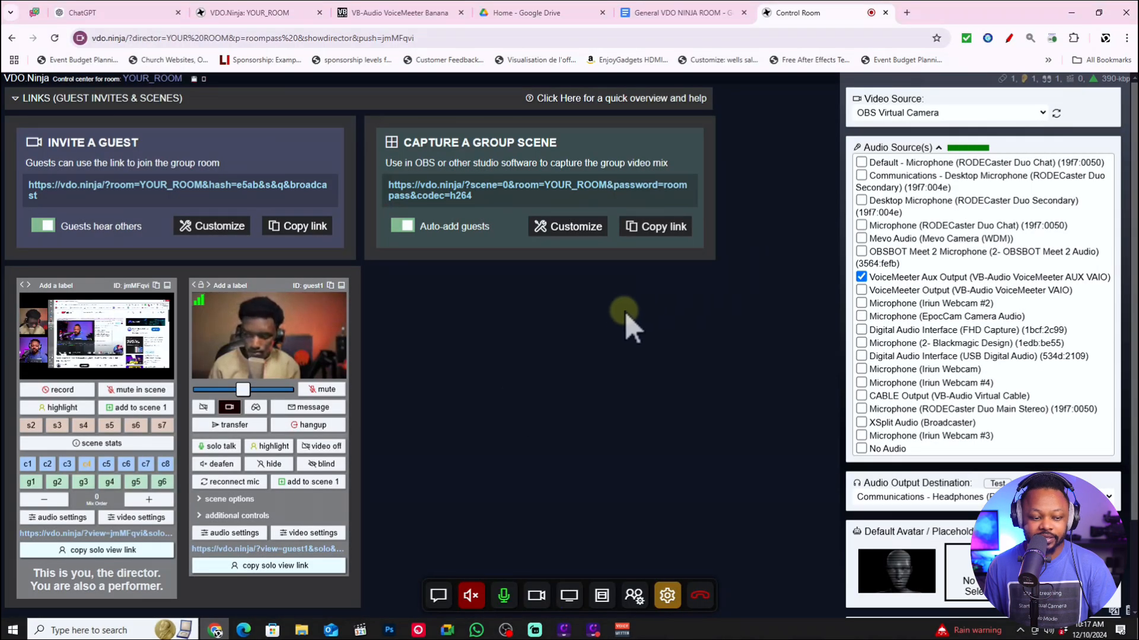